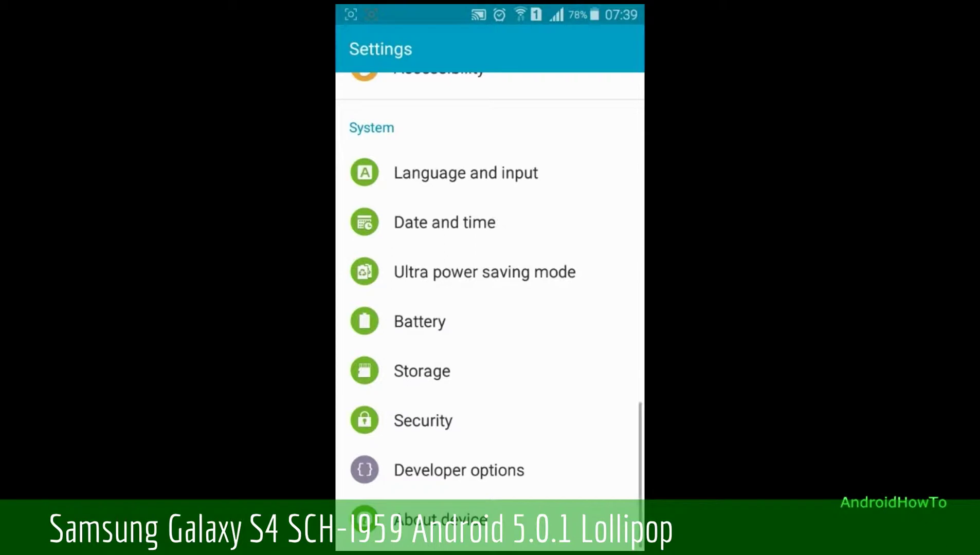
Step: Open Developer options in the phone's system settings and turn on USB debugging
{"action": "scroll", "coordinate": [490, 288], "scroll_direction": "up", "scroll_amount": 15}
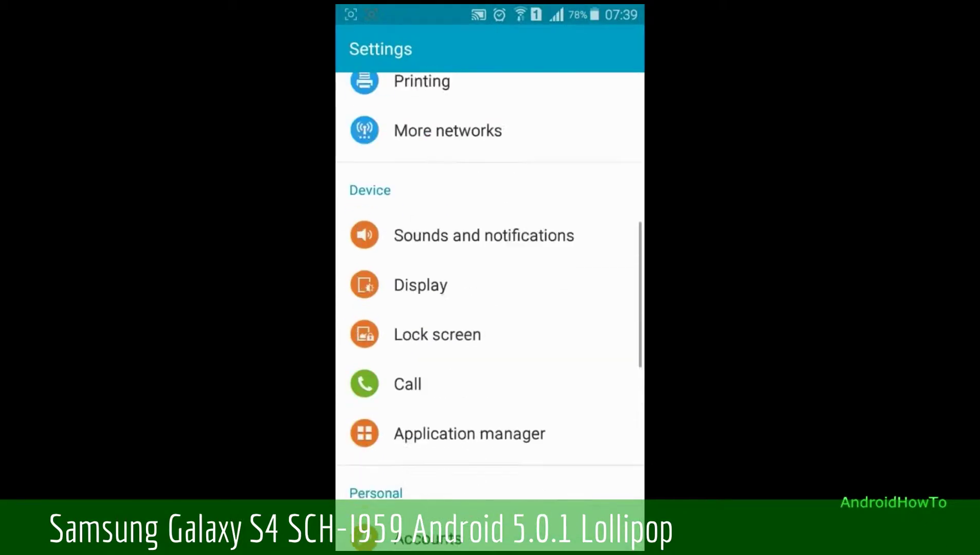
{"action": "scroll", "coordinate": [490, 288], "scroll_direction": "down", "scroll_amount": 10}
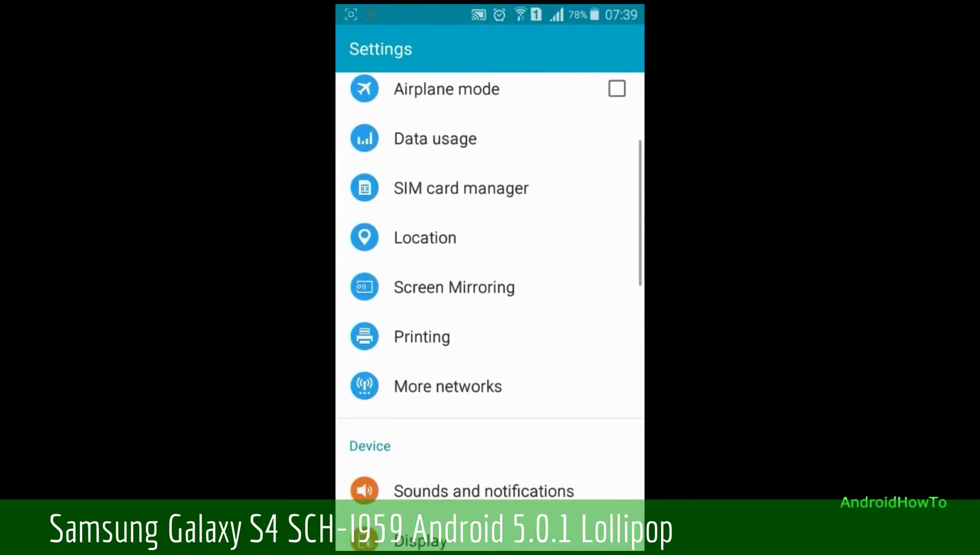
{"action": "scroll", "coordinate": [490, 288], "scroll_direction": "down", "scroll_amount": 10}
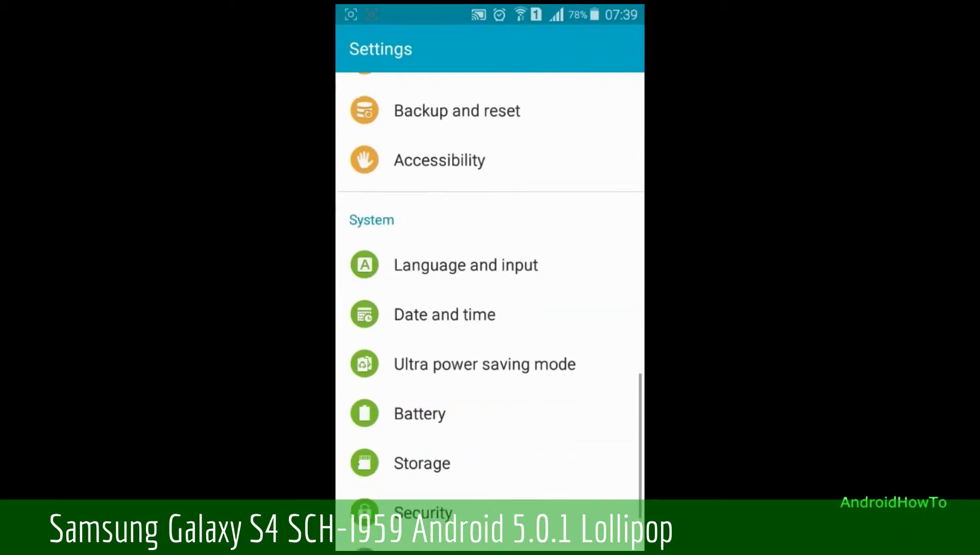
{"action": "scroll", "coordinate": [490, 288], "scroll_direction": "down", "scroll_amount": 1}
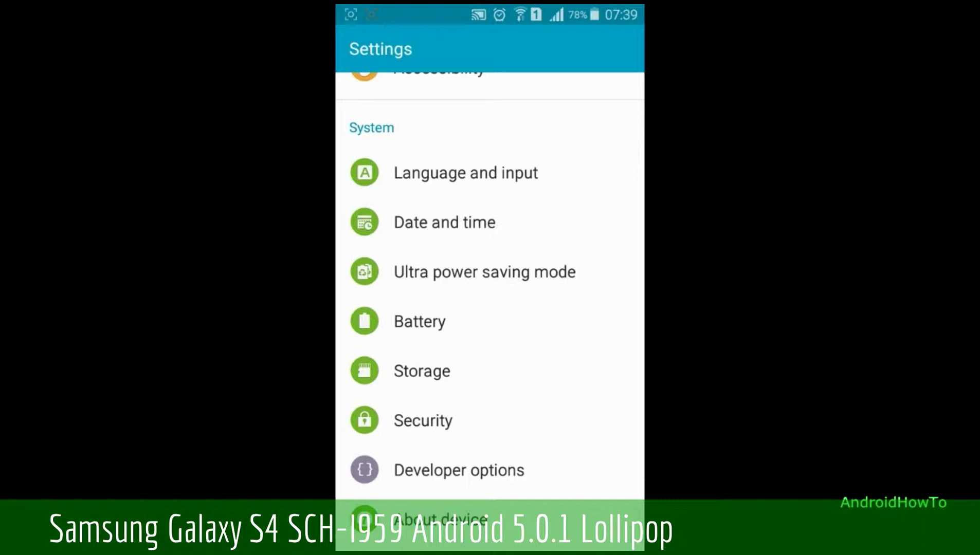
{"action": "left_click", "coordinate": [459, 470]}
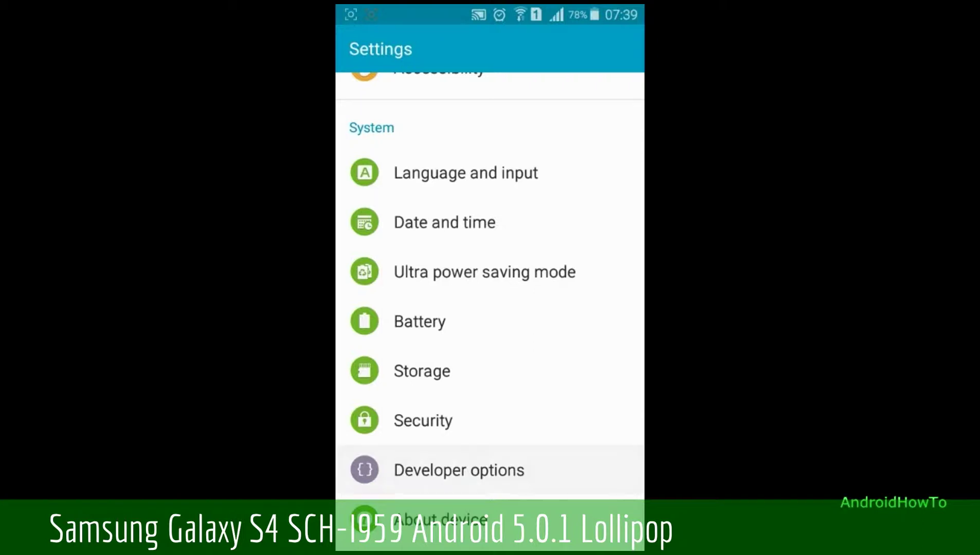
{"action": "scroll", "coordinate": [489, 309], "scroll_direction": "down", "scroll_amount": 4}
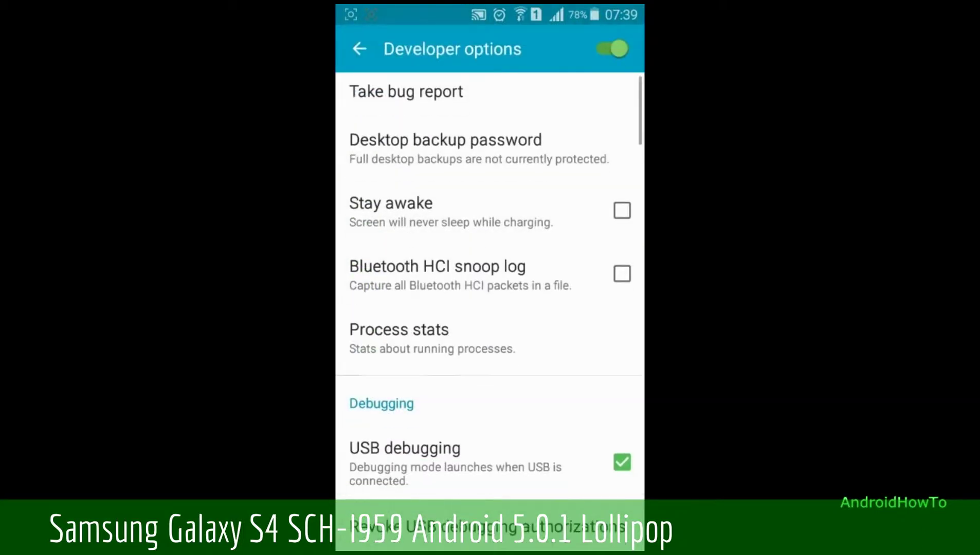
{"action": "left_click", "coordinate": [622, 269]}
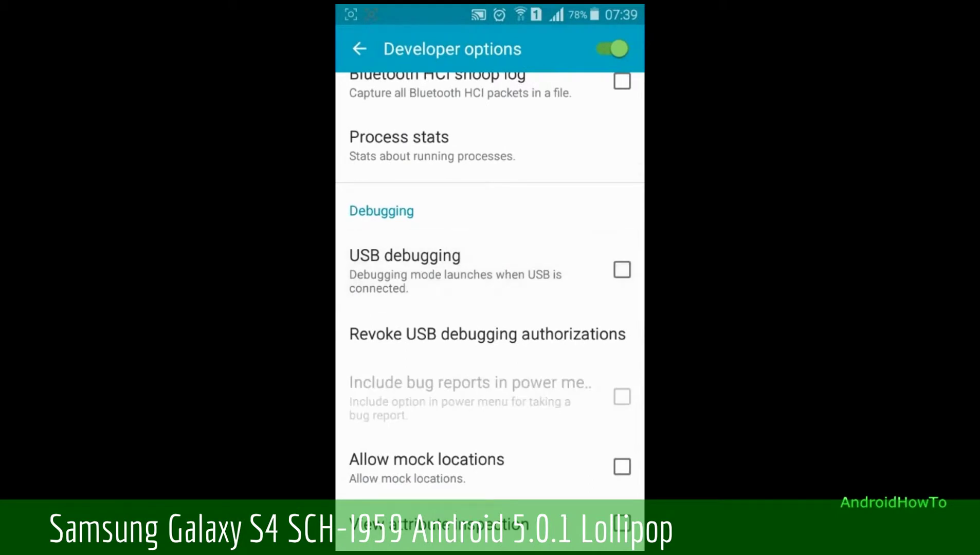
{"action": "left_click", "coordinate": [621, 269]}
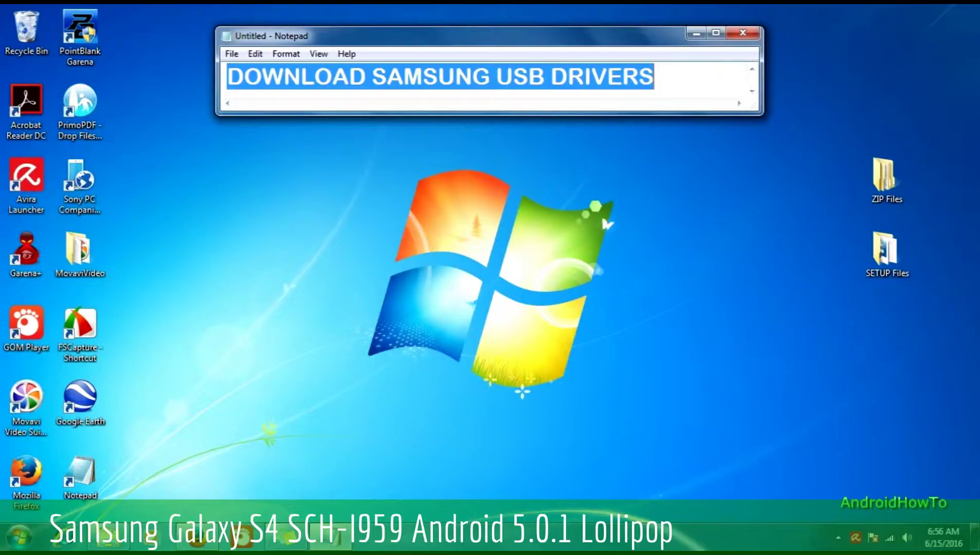
Step: Switch to Firefox and download SAMSUNG_USB_Driver_for_Mobile_Phones.zip from the Samsung Developers page, saving the file
{"action": "left_click", "coordinate": [198, 538]}
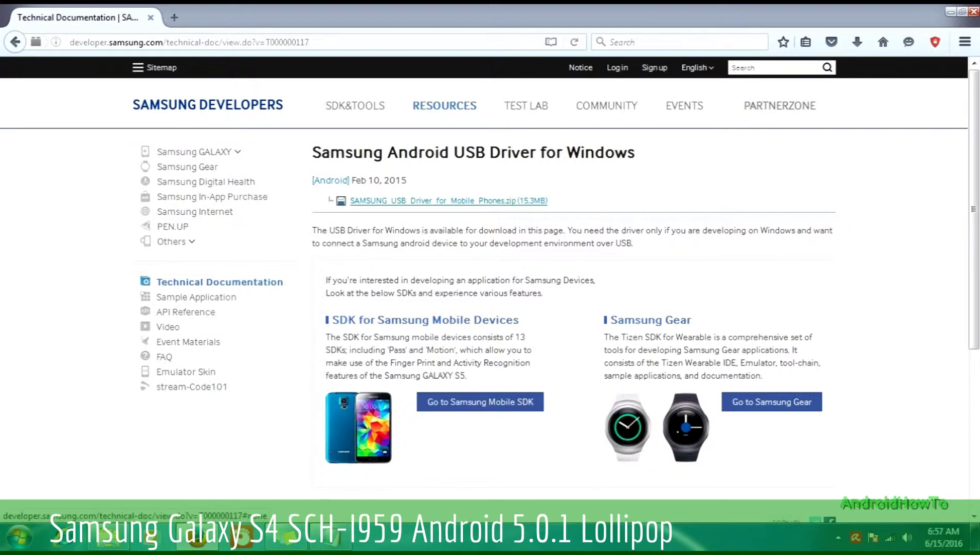
{"action": "left_click_drag", "start_coordinate": [548, 201], "coordinate": [349, 200]}
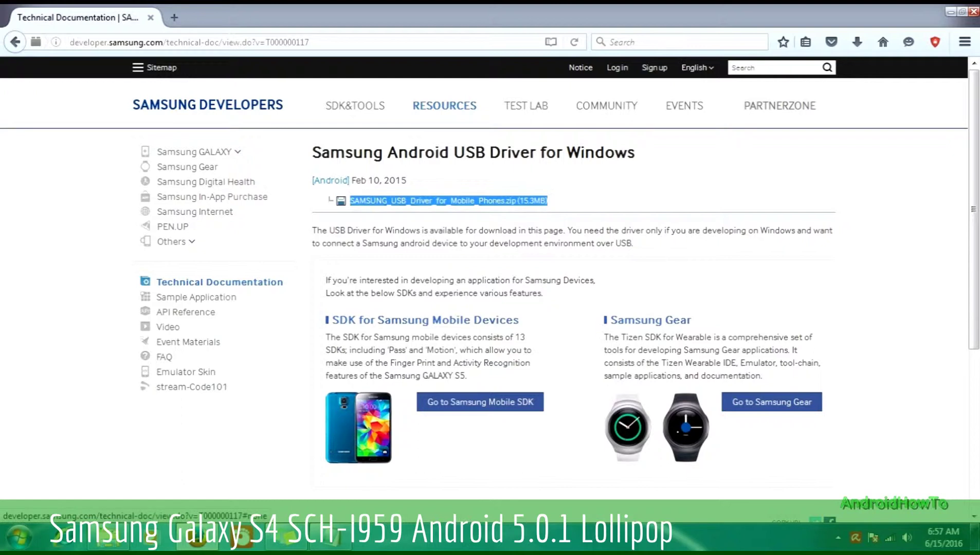
{"action": "left_click", "coordinate": [371, 221]}
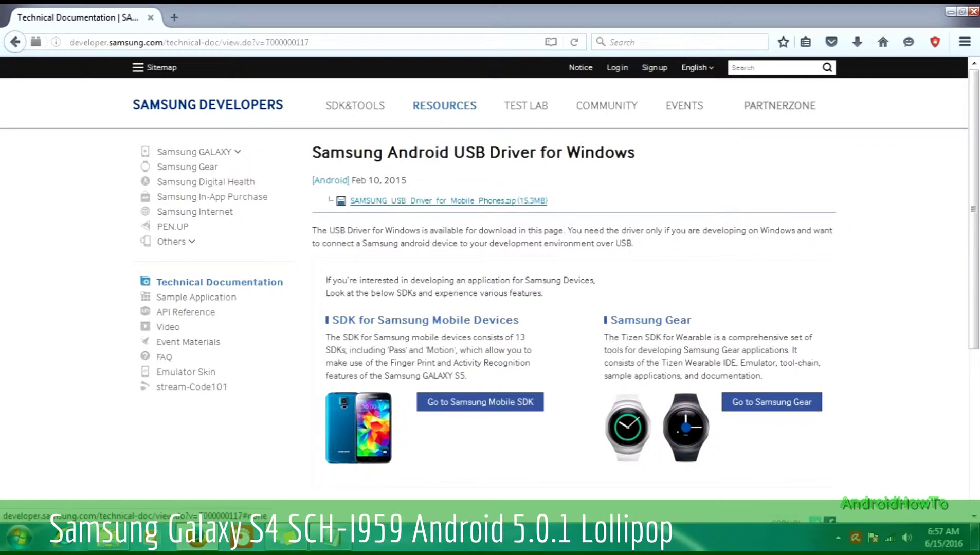
{"action": "left_click", "coordinate": [447, 201]}
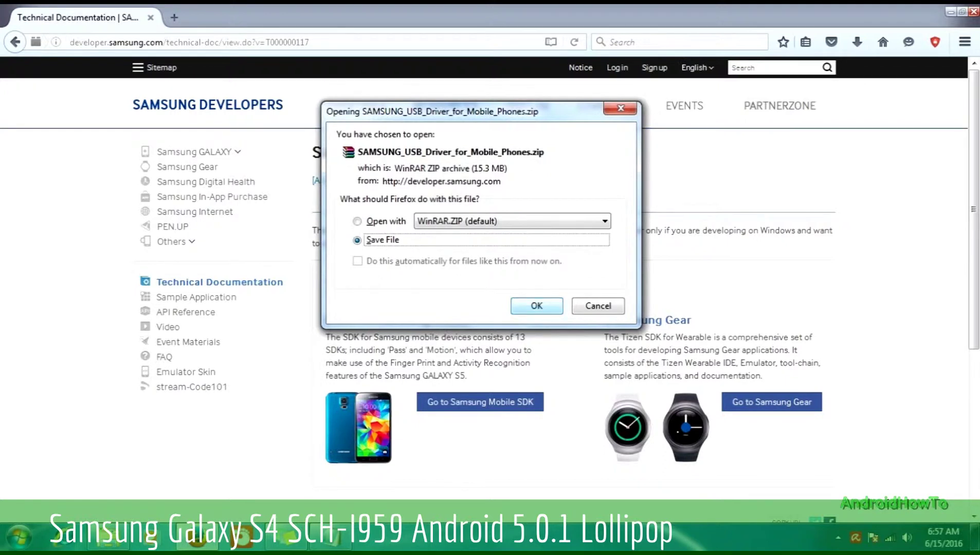
{"action": "key", "text": "Return"}
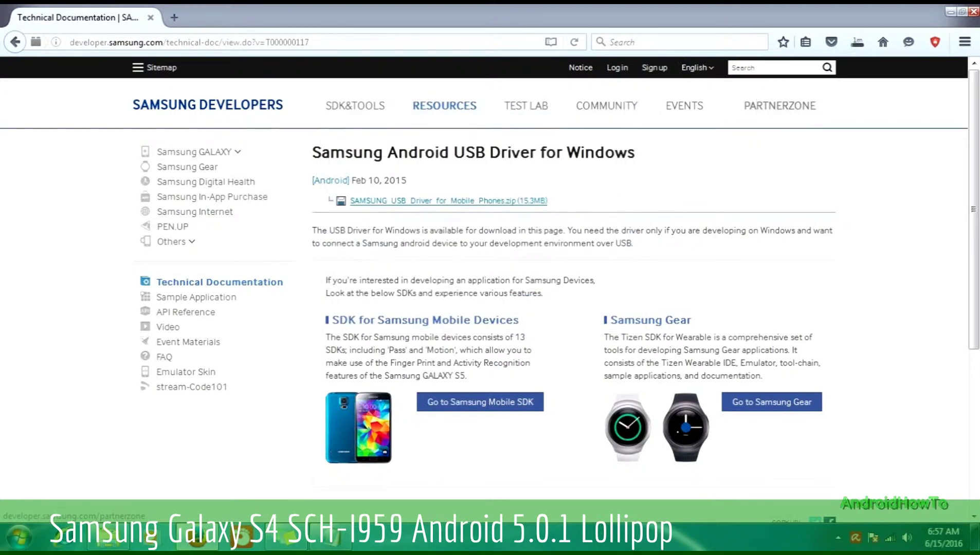
Step: Open the newly downloaded Samsung USB driver archive in WinRAR and dismiss the licence purchase reminder
{"action": "left_click", "coordinate": [857, 42]}
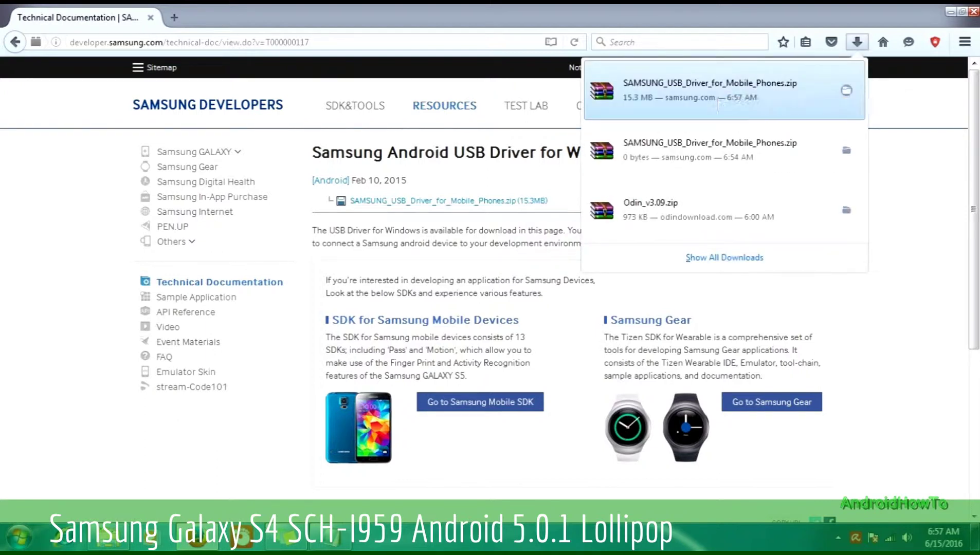
{"action": "left_click", "coordinate": [709, 90]}
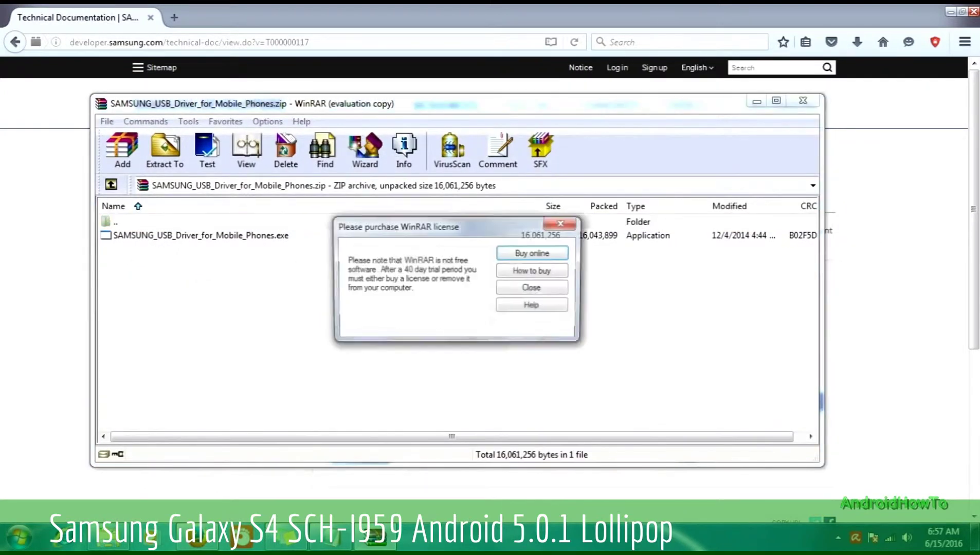
{"action": "left_click", "coordinate": [533, 288]}
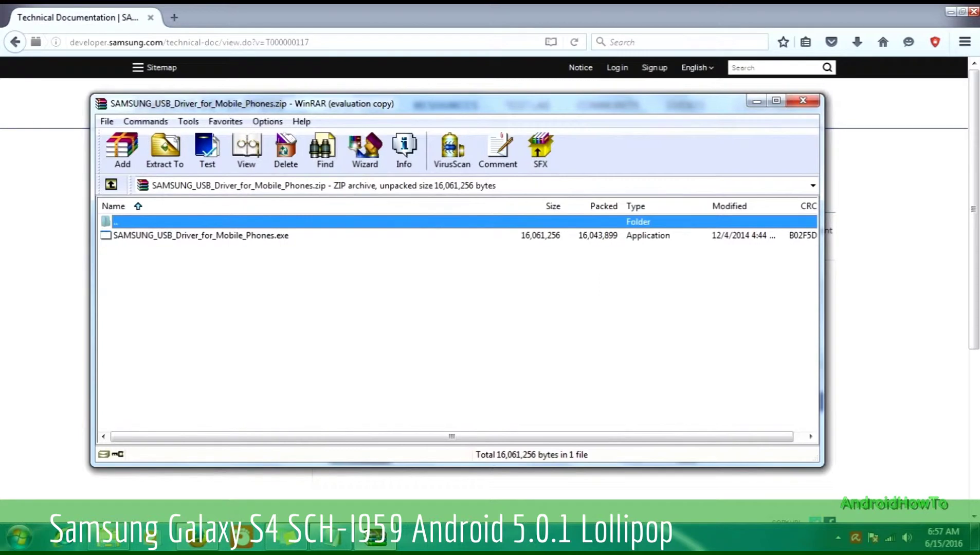
Step: Extract SAMSUNG_USB_Driver_for_Mobile_Phones.exe to the SETUP Files folder on the desktop and close the archive
{"action": "left_click", "coordinate": [200, 235]}
{"action": "left_click", "coordinate": [165, 151]}
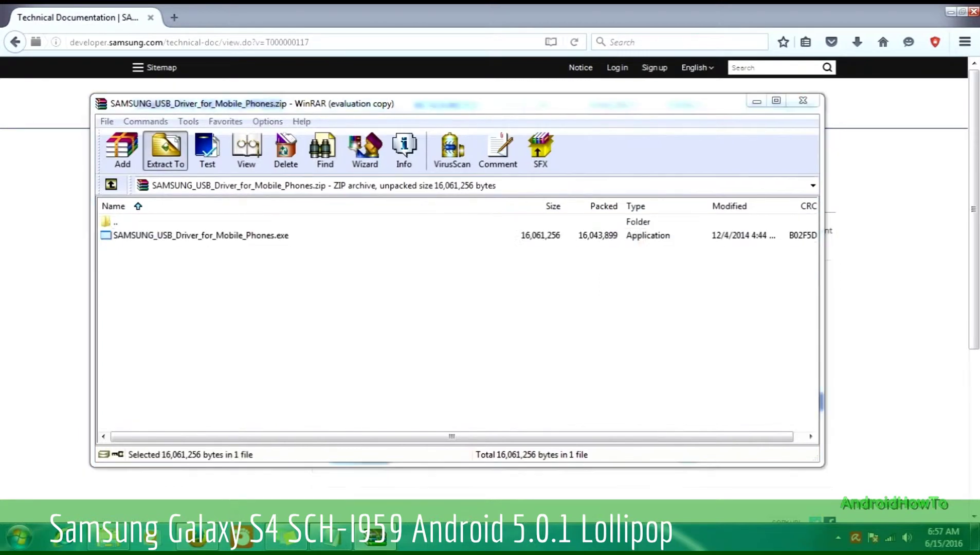
{"action": "left_click", "coordinate": [500, 293]}
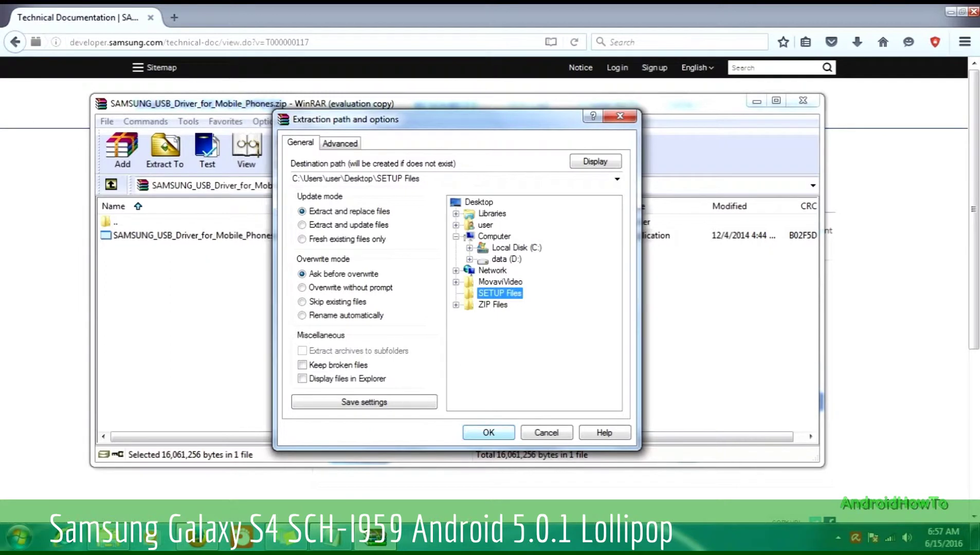
{"action": "left_click", "coordinate": [489, 433]}
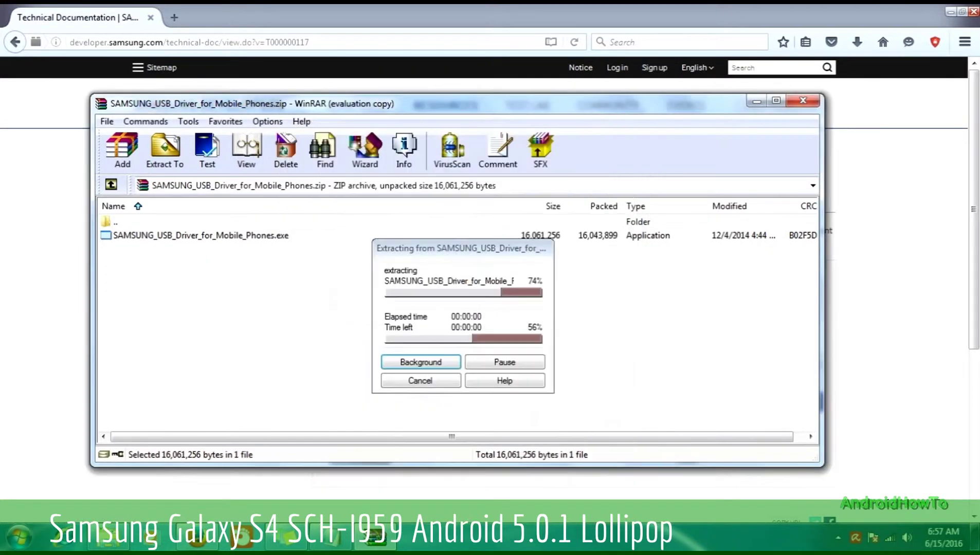
{"action": "left_click", "coordinate": [803, 100]}
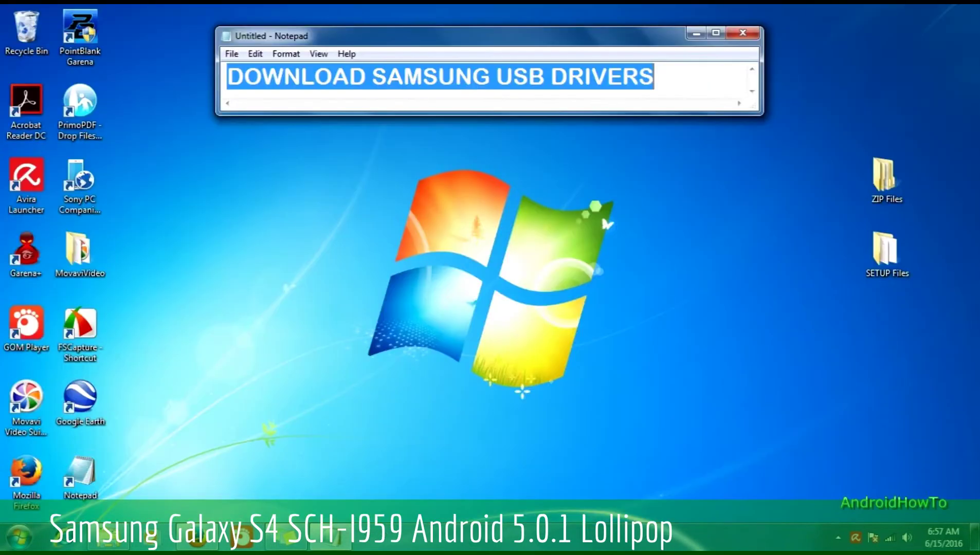
Step: Install the Samsung USB driver from the SETUP Files folder with US English, United States of America and the default location, then close the folder
{"action": "double_click", "coordinate": [887, 255]}
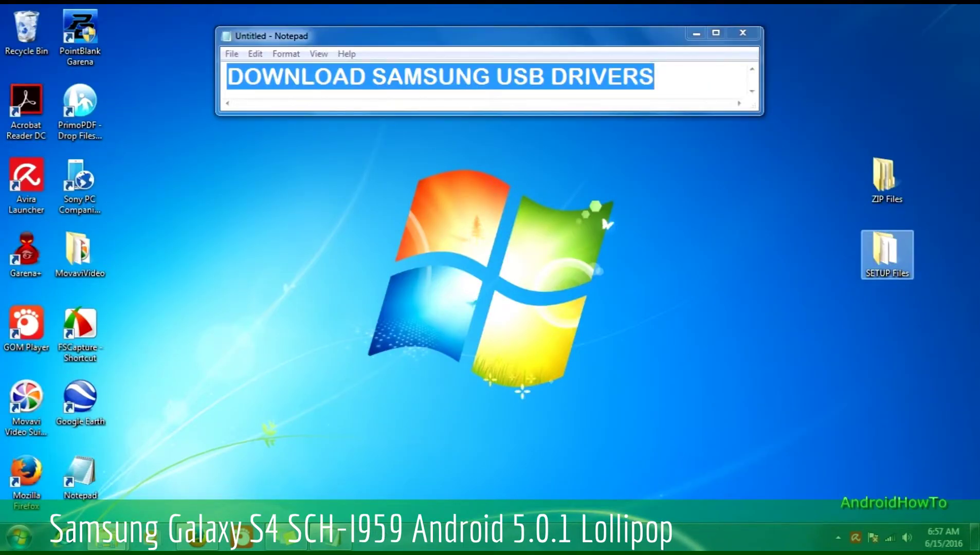
{"action": "double_click", "coordinate": [491, 243]}
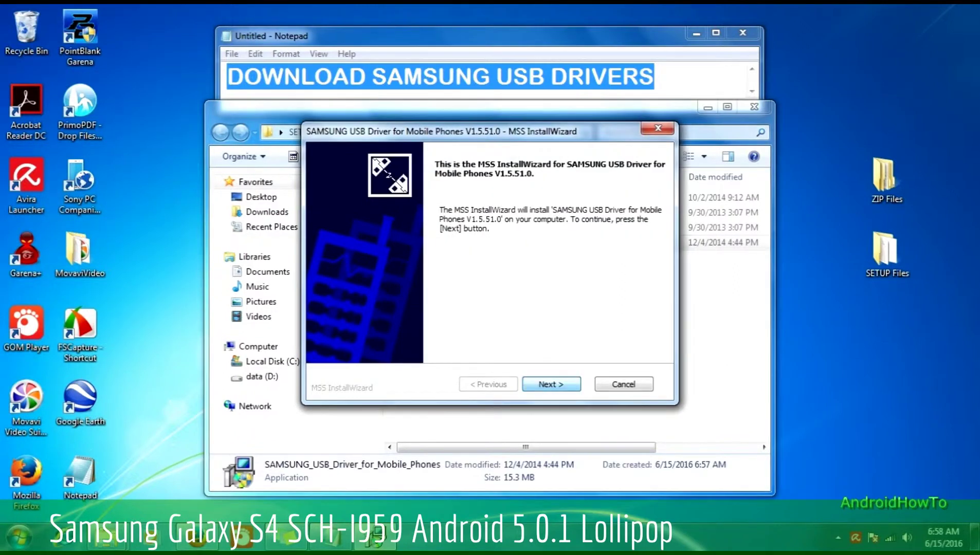
{"action": "key", "text": "Return"}
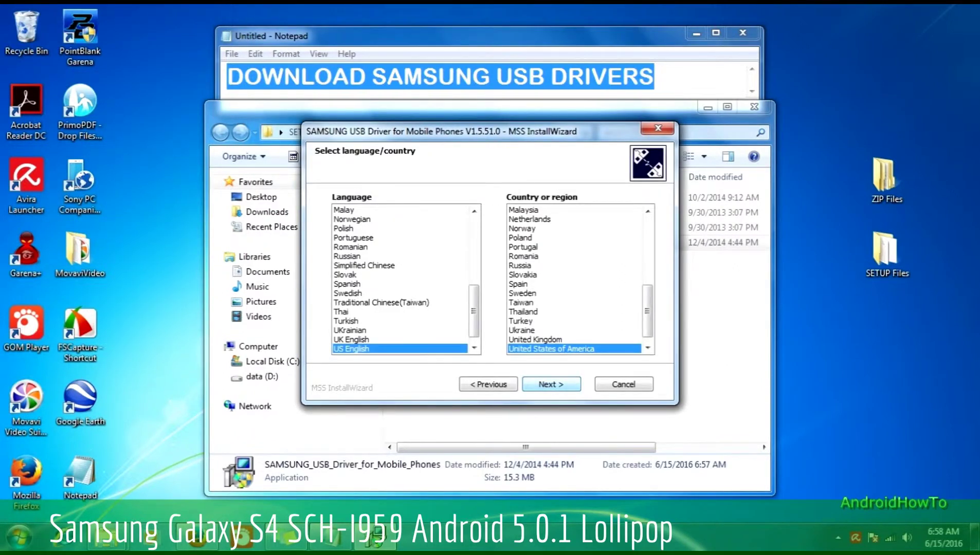
{"action": "key", "text": "Return"}
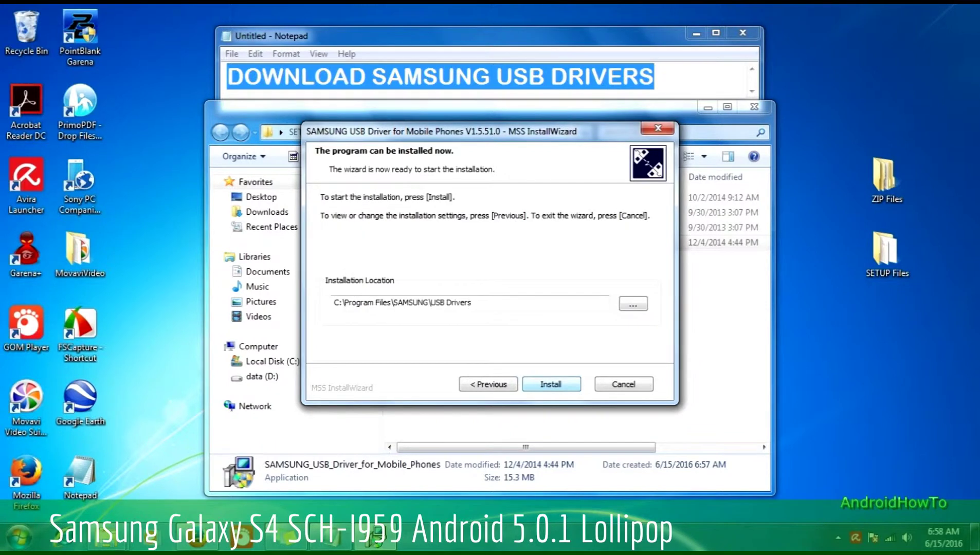
{"action": "key", "text": "Return"}
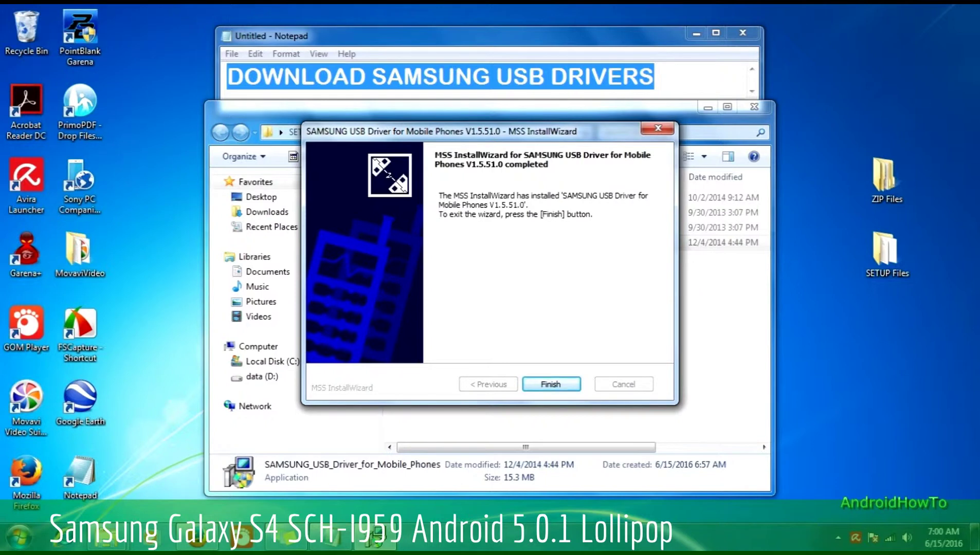
{"action": "left_click", "coordinate": [551, 385]}
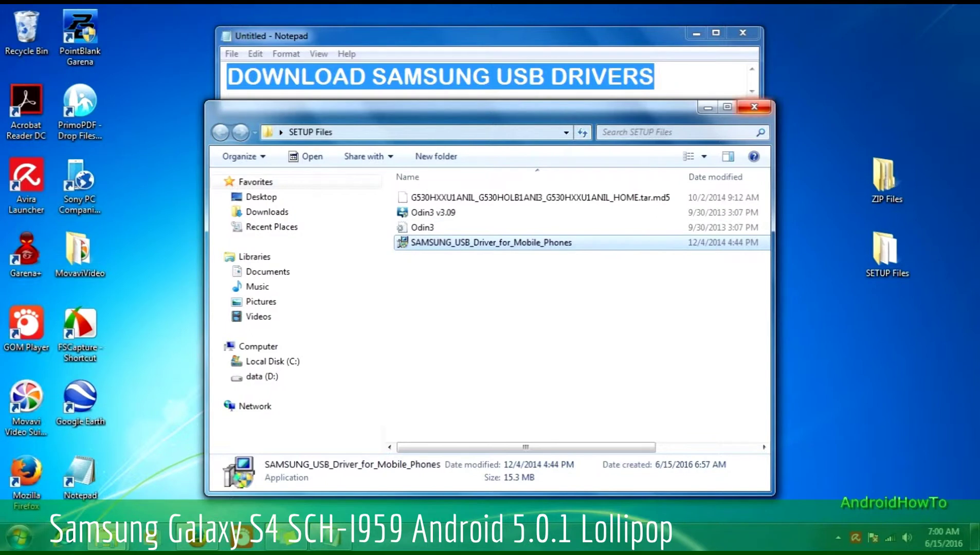
{"action": "left_click", "coordinate": [755, 106]}
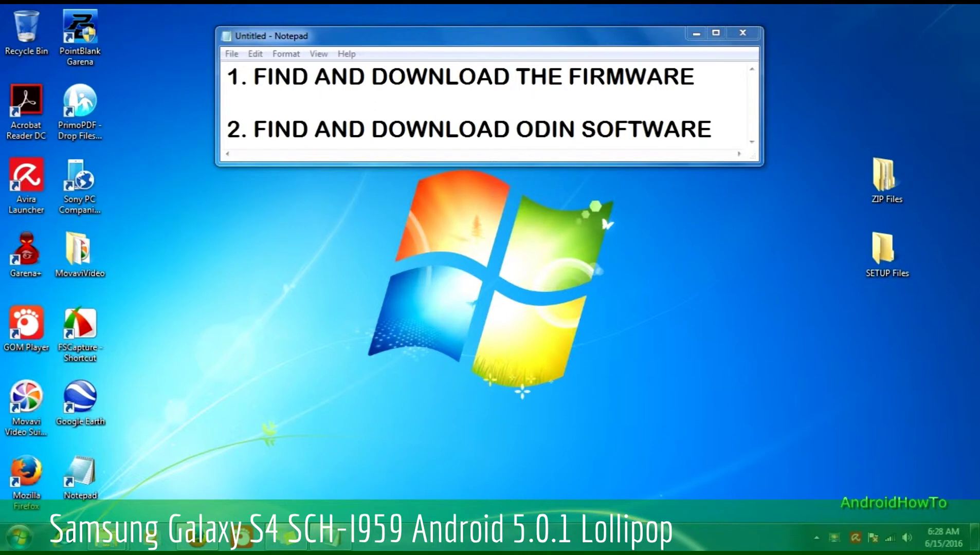
Step: Search SamMobile's firmware database in Firefox for model SM-G530H and open the GALAXY GRAND Prime firmware page
{"action": "left_click_drag", "start_coordinate": [227, 76], "coordinate": [694, 77]}
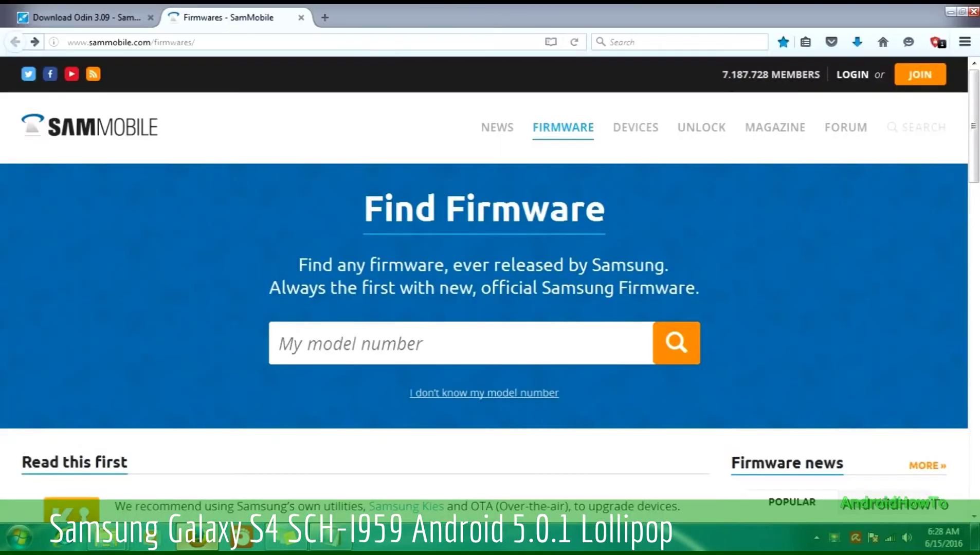
{"action": "left_click", "coordinate": [460, 344]}
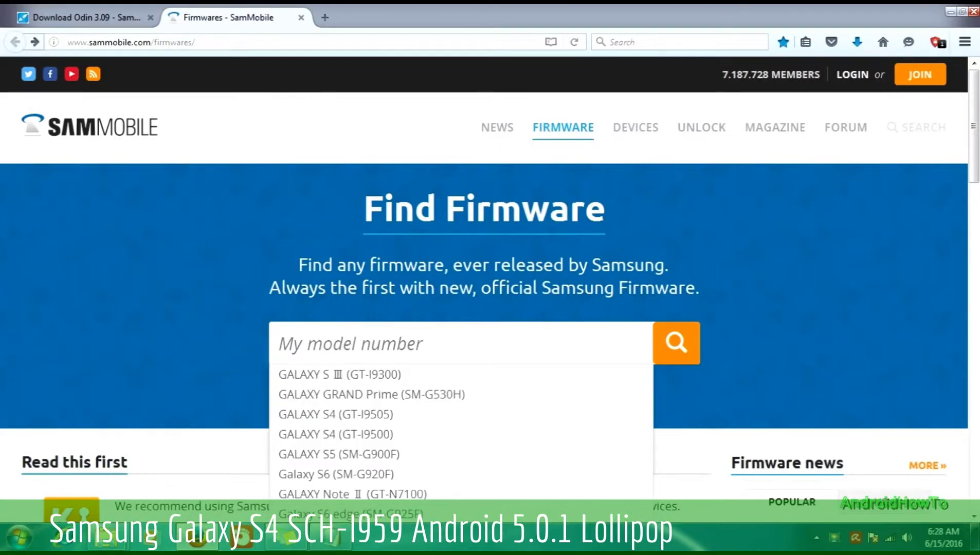
{"action": "type", "text": "SM-"}
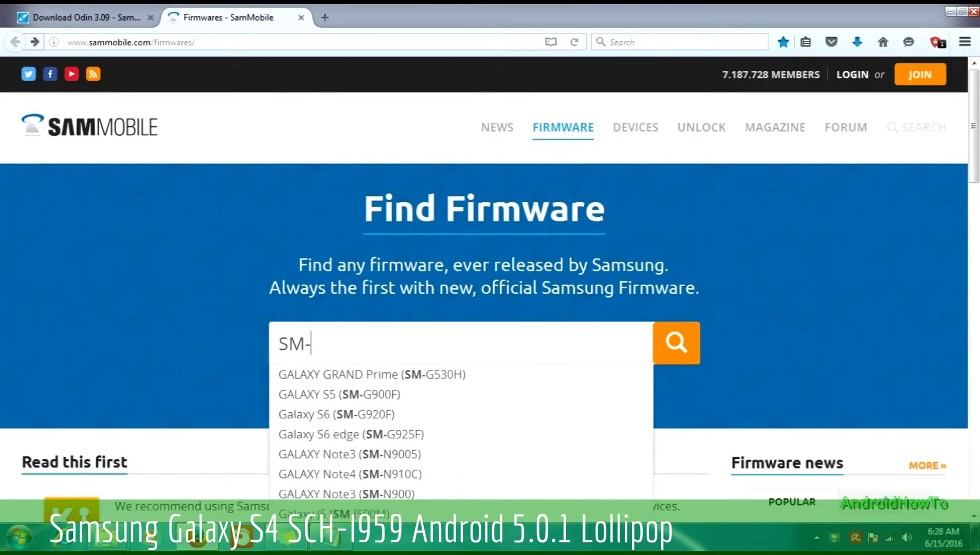
{"action": "type", "text": "G530H"}
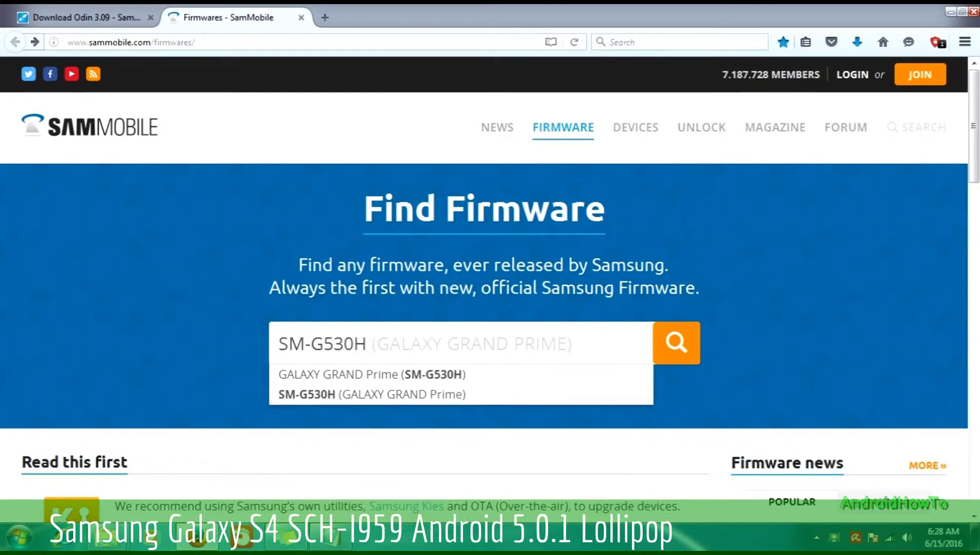
{"action": "key", "text": "Down"}
{"action": "key", "text": "Down"}
{"action": "key", "text": "Return"}
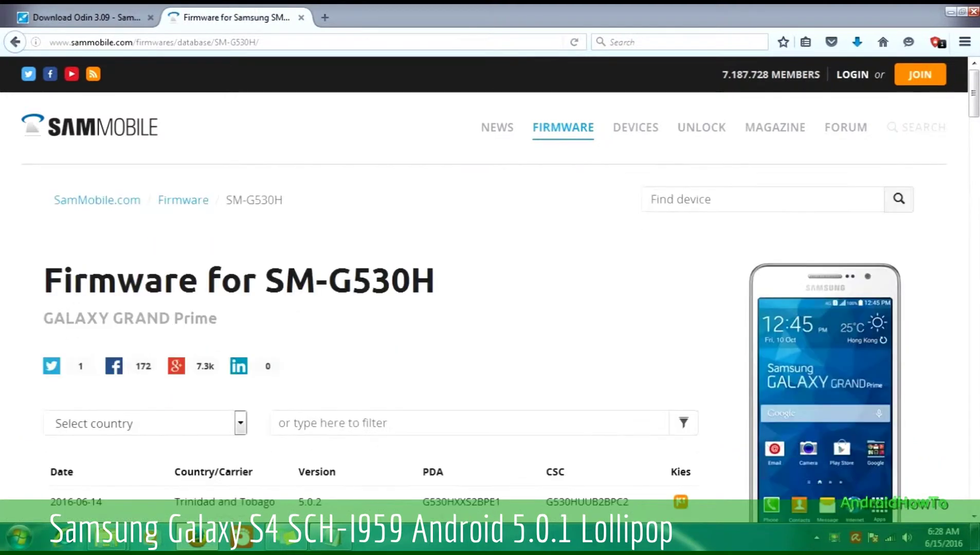
Step: Find the India 5.0.2 firmware with PDA G530HXXU2BOH7 in the SM-G530H list and open its download page
{"action": "scroll", "coordinate": [488, 293], "scroll_direction": "down", "scroll_amount": 5}
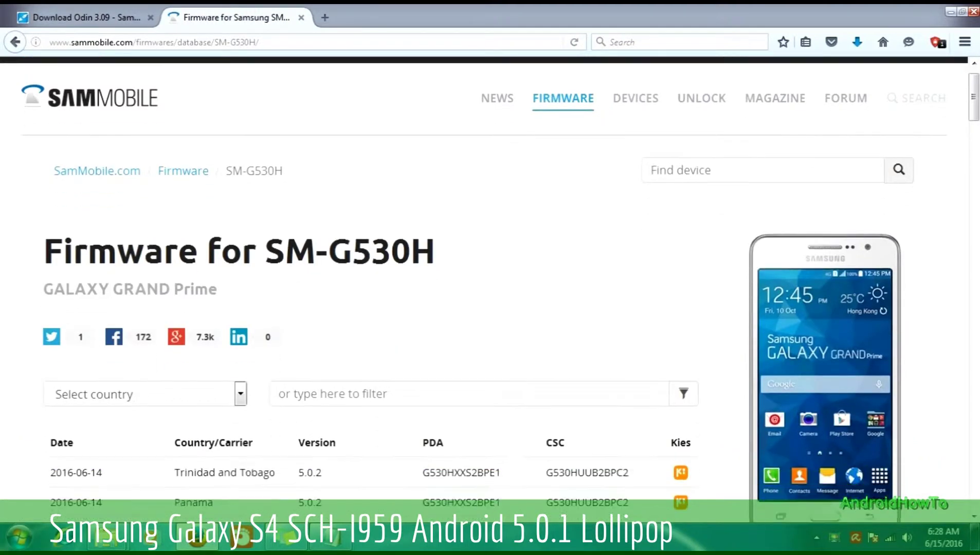
{"action": "scroll", "coordinate": [489, 293], "scroll_direction": "down", "scroll_amount": 2}
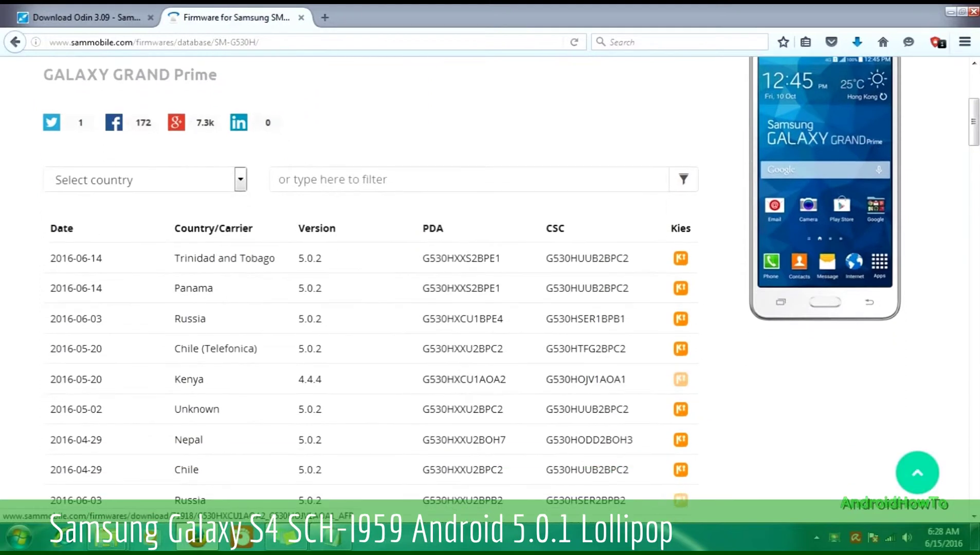
{"action": "scroll", "coordinate": [489, 293], "scroll_direction": "down", "scroll_amount": 12}
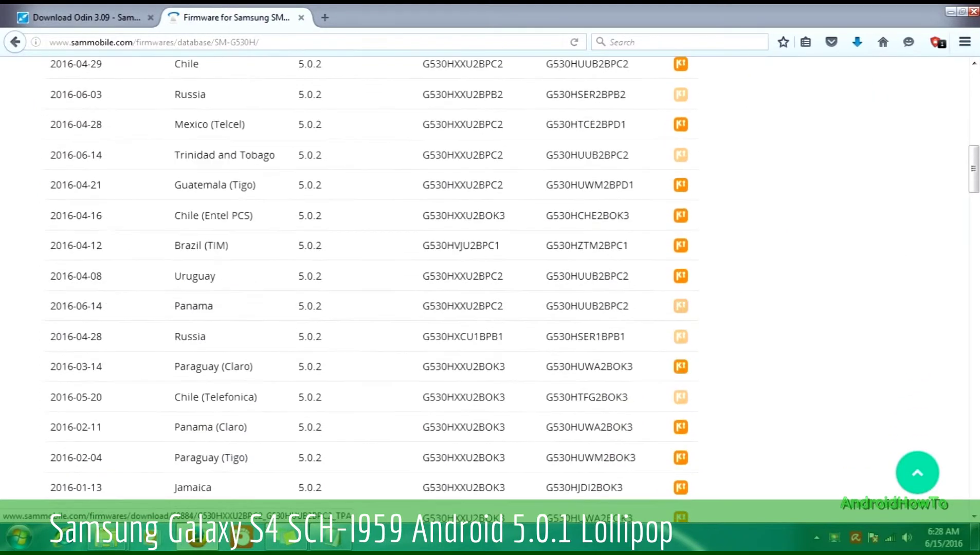
{"action": "scroll", "coordinate": [489, 293], "scroll_direction": "down", "scroll_amount": 12}
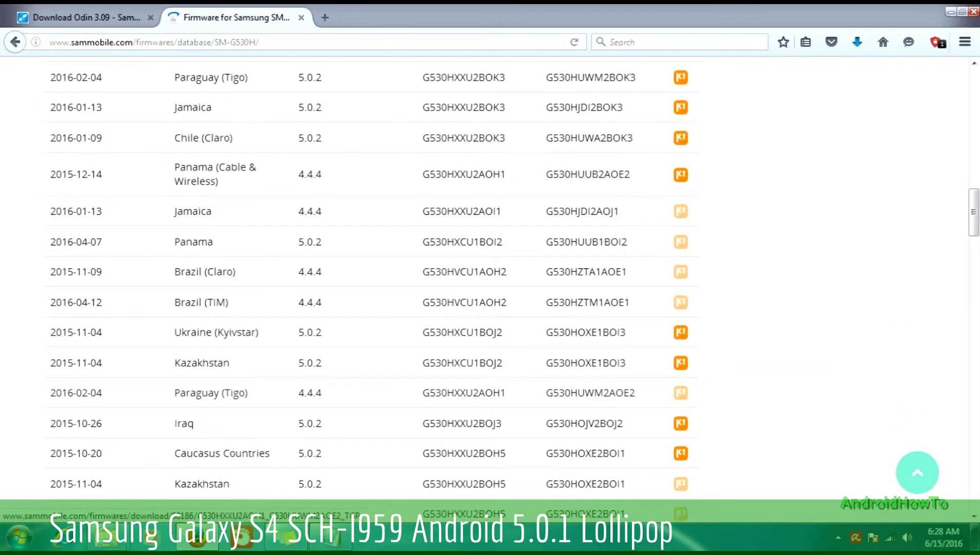
{"action": "scroll", "coordinate": [488, 293], "scroll_direction": "down", "scroll_amount": 6}
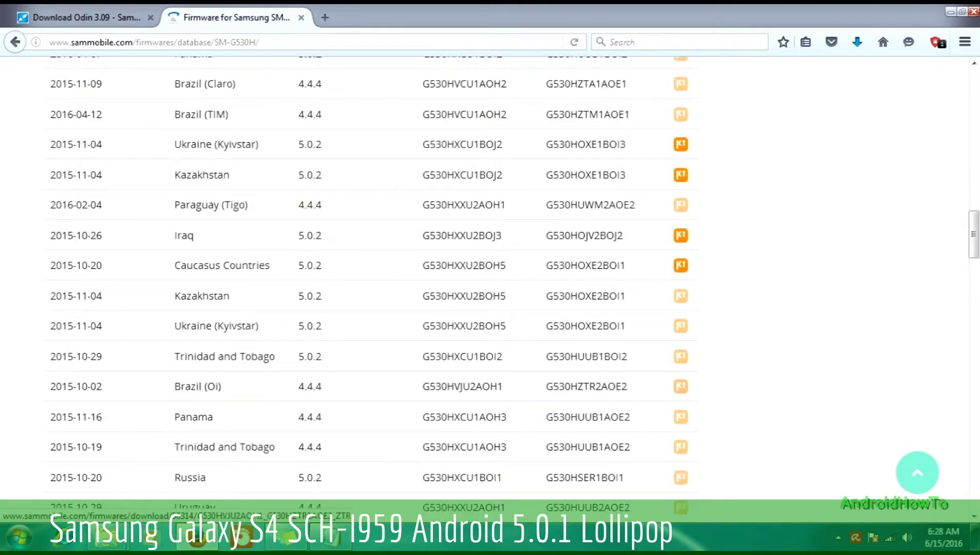
{"action": "scroll", "coordinate": [489, 293], "scroll_direction": "down", "scroll_amount": 3}
{"action": "scroll", "coordinate": [488, 293], "scroll_direction": "down", "scroll_amount": 5}
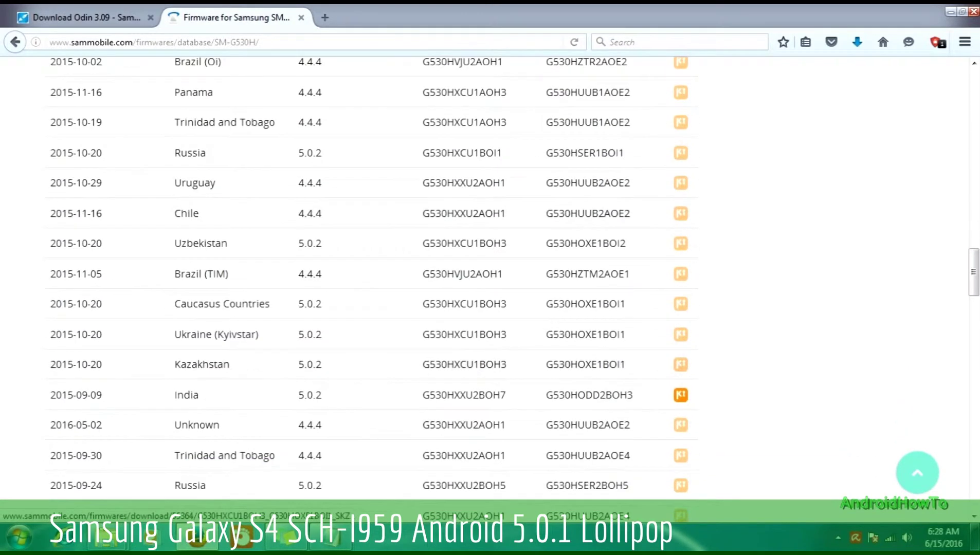
{"action": "left_click", "coordinate": [681, 395]}
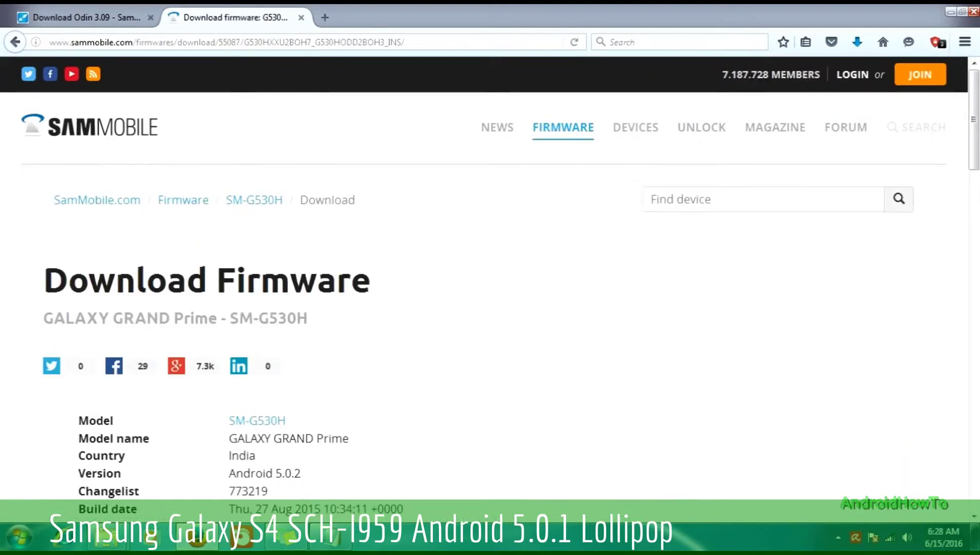
Step: Review the firmware's details and download options, highlighting the GALAXY GRAND Prime - SM-G530H heading and the model number
{"action": "scroll", "coordinate": [488, 283], "scroll_direction": "down", "scroll_amount": 3}
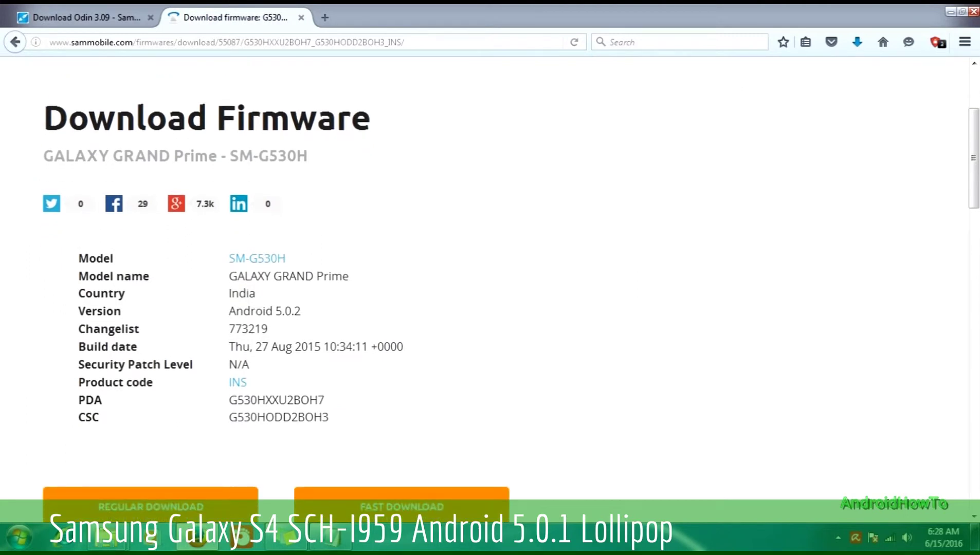
{"action": "left_click_drag", "start_coordinate": [44, 156], "coordinate": [308, 156]}
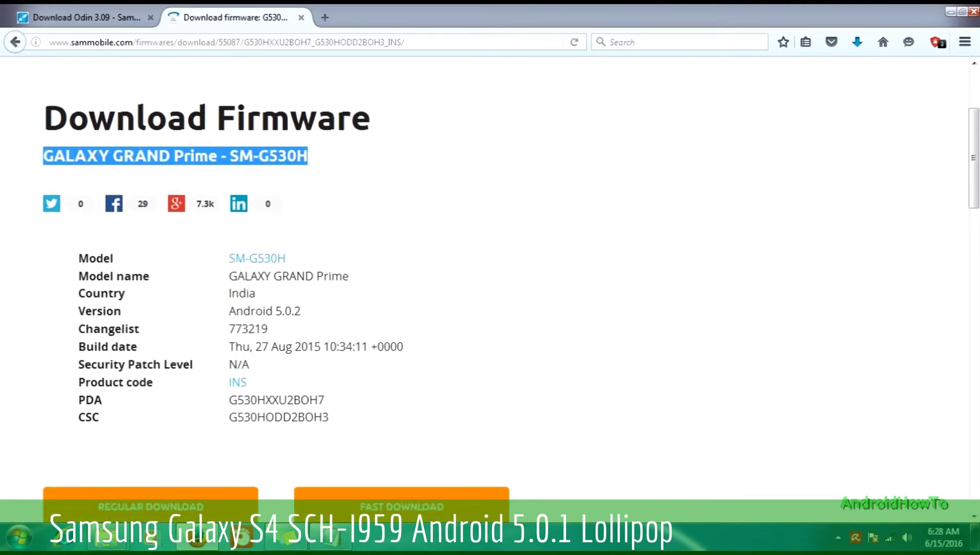
{"action": "left_click_drag", "start_coordinate": [229, 258], "coordinate": [288, 258]}
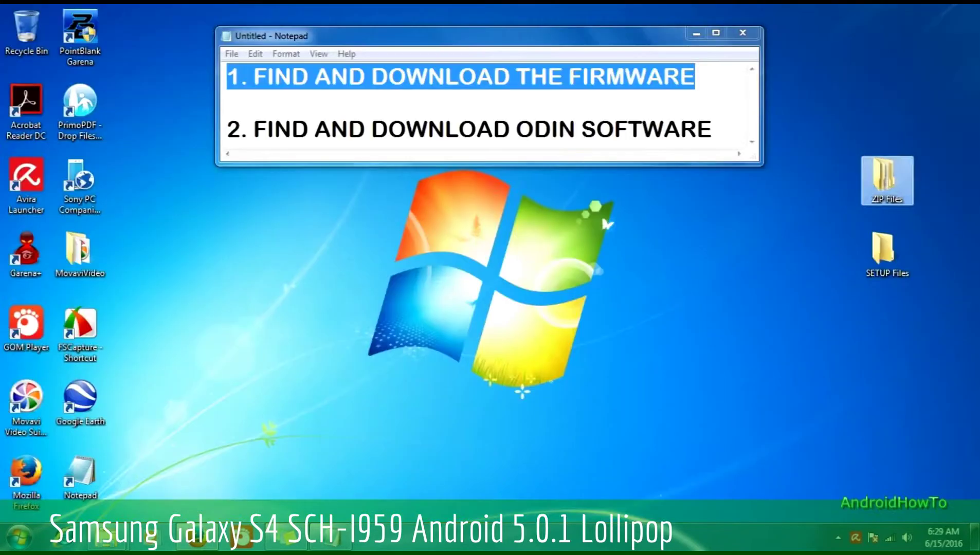
Step: Check the firmware archive G530HXXU1ANIL_G530HOLB1ANI3_XSE in the desktop's ZIP Files folder, and close the folder
{"action": "double_click", "coordinate": [883, 178]}
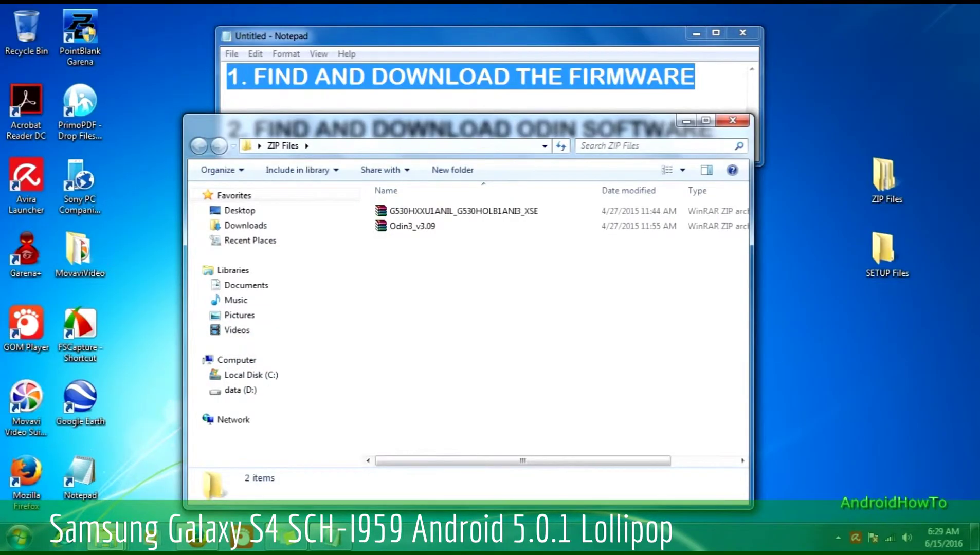
{"action": "left_click_drag", "start_coordinate": [437, 123], "coordinate": [456, 123]}
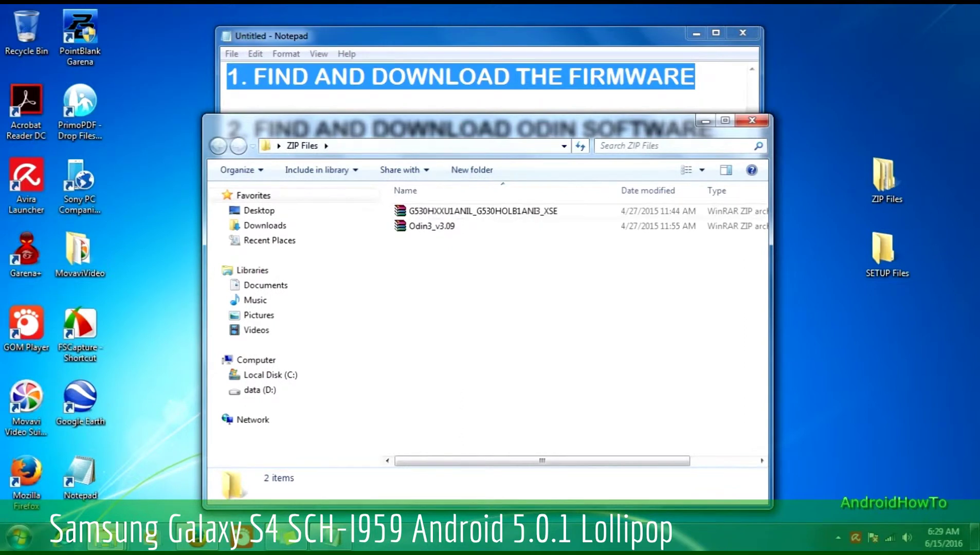
{"action": "left_click", "coordinate": [483, 212]}
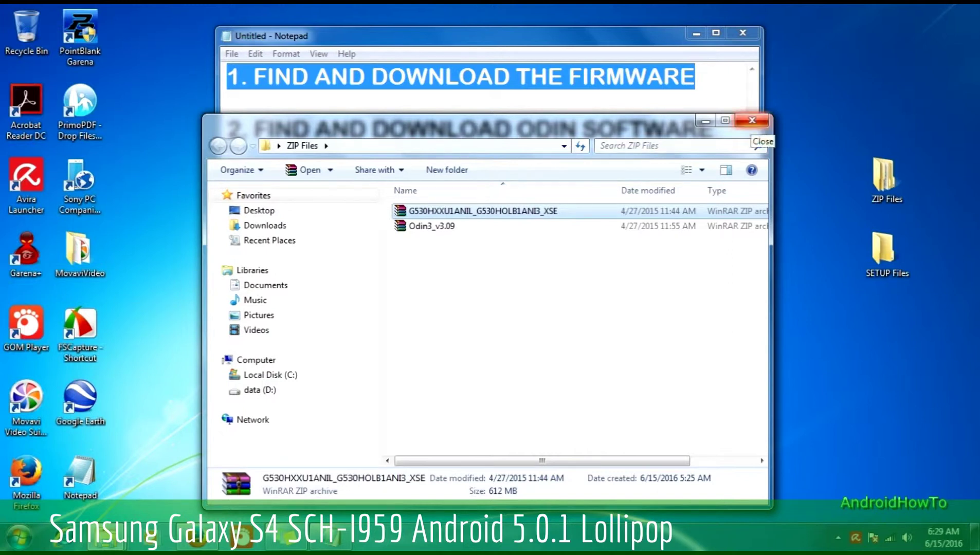
{"action": "left_click", "coordinate": [752, 120]}
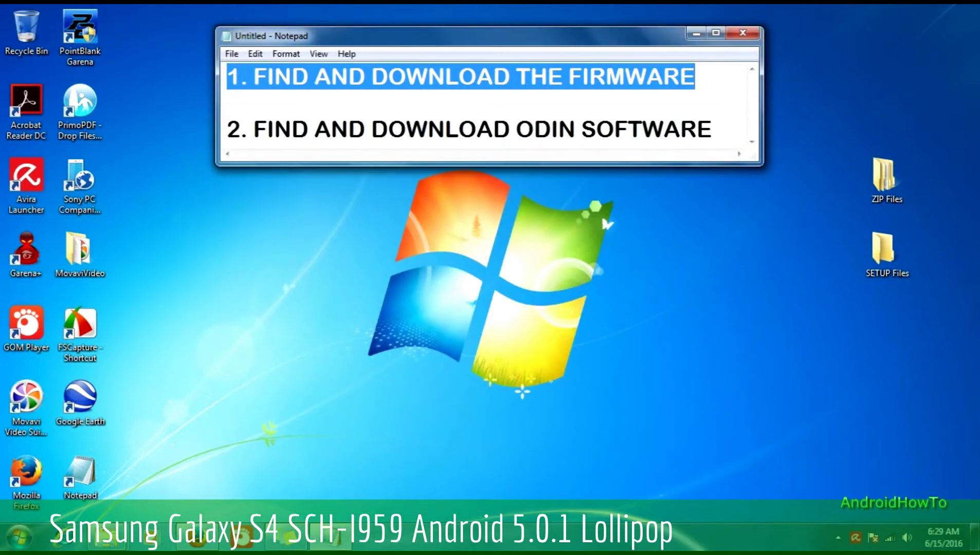
Step: Highlight the line "2. FIND AND DOWNLOAD ODIN SOFTWARE" in the Notepad note
{"action": "left_click", "coordinate": [227, 129]}
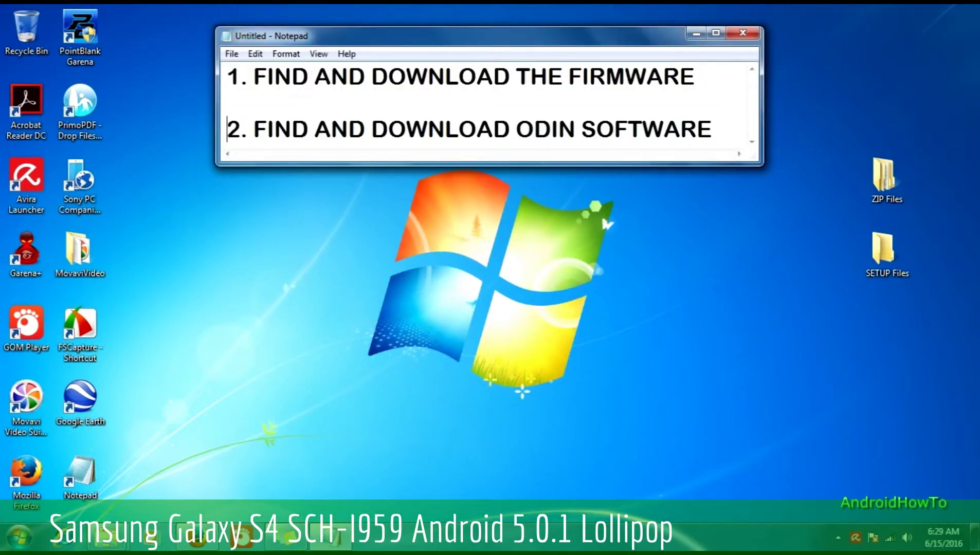
{"action": "left_click_drag", "start_coordinate": [227, 129], "coordinate": [254, 129]}
{"action": "key", "text": "shift+Right"}
{"action": "key", "text": "shift+Right"}
{"action": "key", "text": "shift+Right"}
{"action": "key", "text": "shift+Right"}
{"action": "key", "text": "shift+Right"}
{"action": "key", "text": "shift+Right"}
{"action": "key", "text": "shift+Right"}
{"action": "key", "text": "shift+Right"}
{"action": "key", "text": "shift+Right"}
{"action": "key", "text": "shift+Right"}
{"action": "key", "text": "shift+Right"}
{"action": "key", "text": "shift+Right"}
{"action": "key", "text": "shift+Right"}
{"action": "key", "text": "shift+Right"}
{"action": "key", "text": "shift+Right"}
{"action": "key", "text": "shift+Right"}
{"action": "key", "text": "shift+Right"}
{"action": "key", "text": "shift+Right"}
{"action": "key", "text": "shift+Right"}
{"action": "key", "text": "shift+Right"}
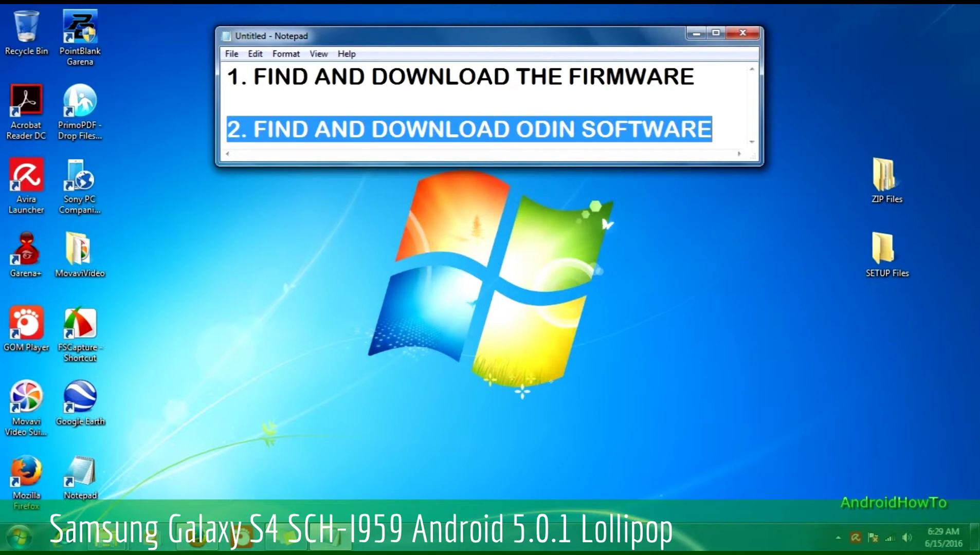
Step: Switch to the Download Odin 3.09 page in Firefox and open the Samsung Odin 3.09 page from its download links
{"action": "mouse_move", "coordinate": [198, 543]}
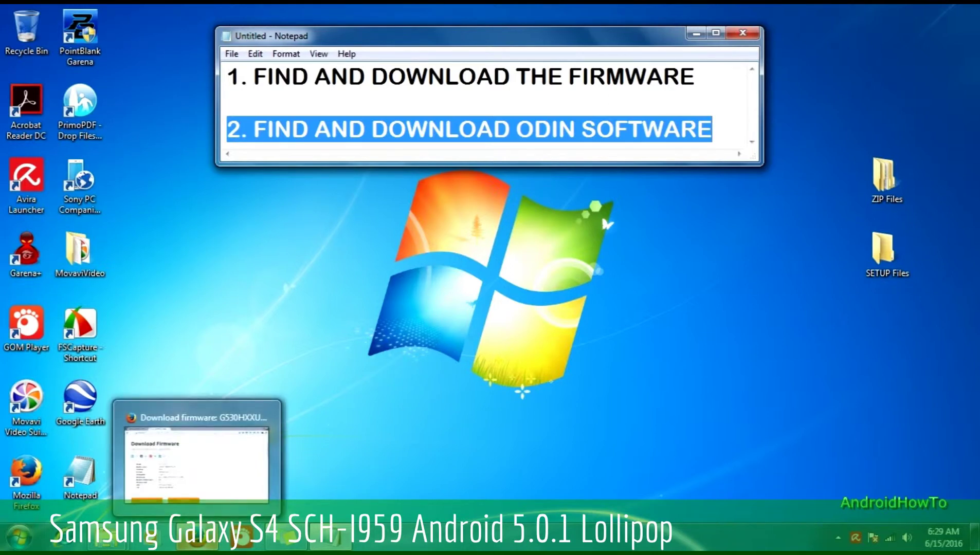
{"action": "left_click", "coordinate": [197, 463]}
{"action": "left_click", "coordinate": [84, 17]}
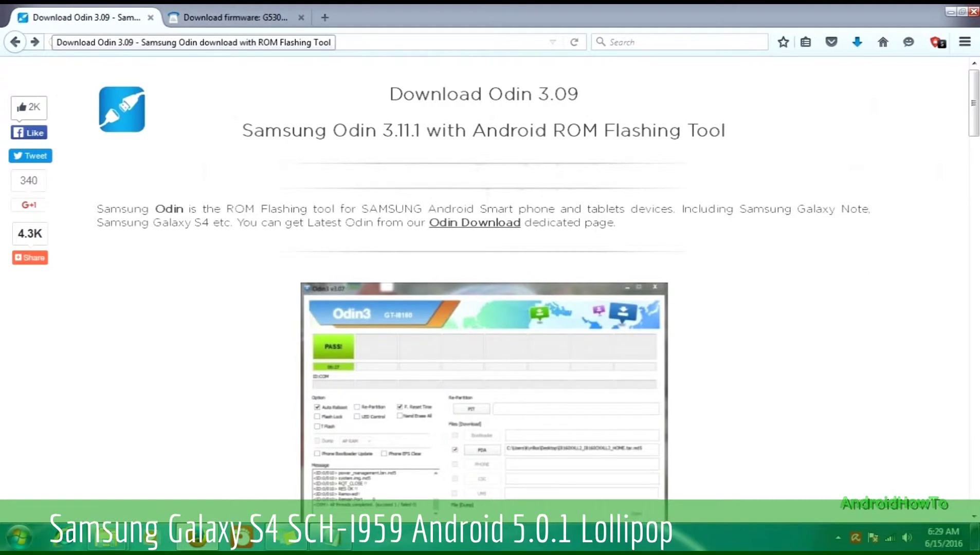
{"action": "left_click_drag", "start_coordinate": [389, 94], "coordinate": [579, 94]}
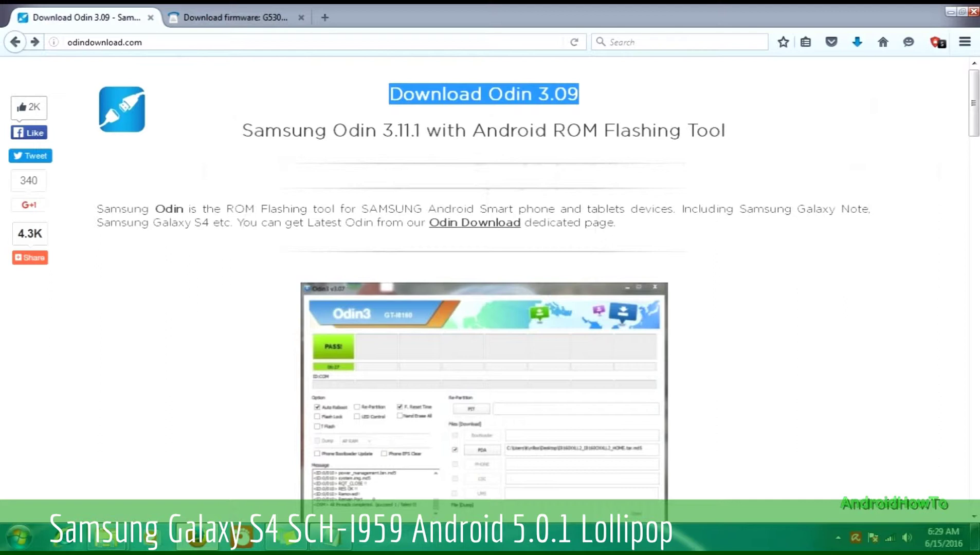
{"action": "left_click", "coordinate": [581, 95]}
{"action": "scroll", "coordinate": [538, 290], "scroll_direction": "down", "scroll_amount": 7}
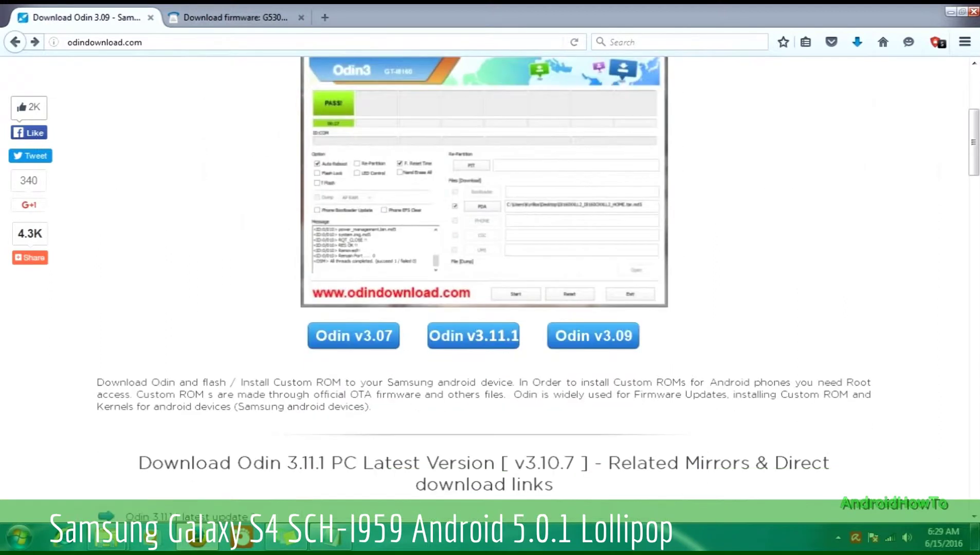
{"action": "scroll", "coordinate": [538, 290], "scroll_direction": "down", "scroll_amount": 3}
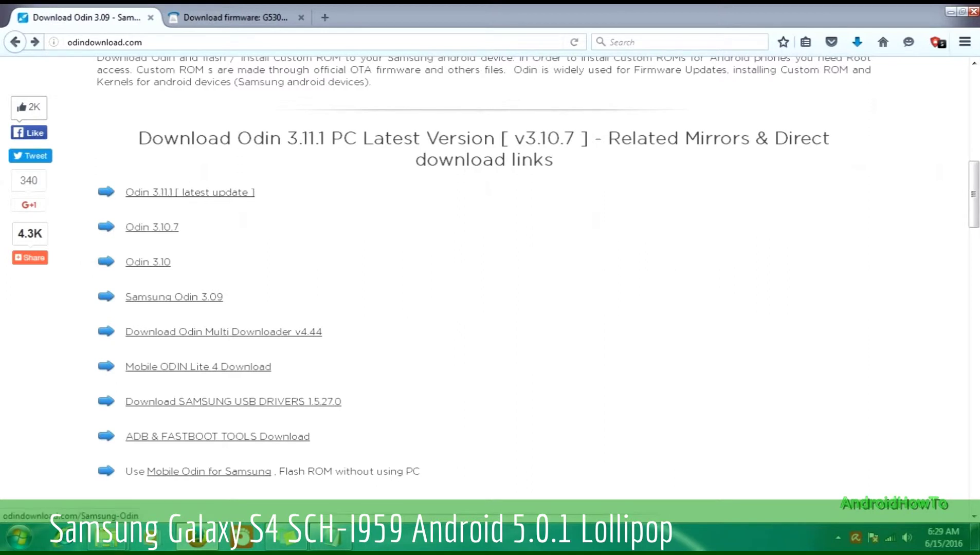
{"action": "left_click", "coordinate": [174, 296]}
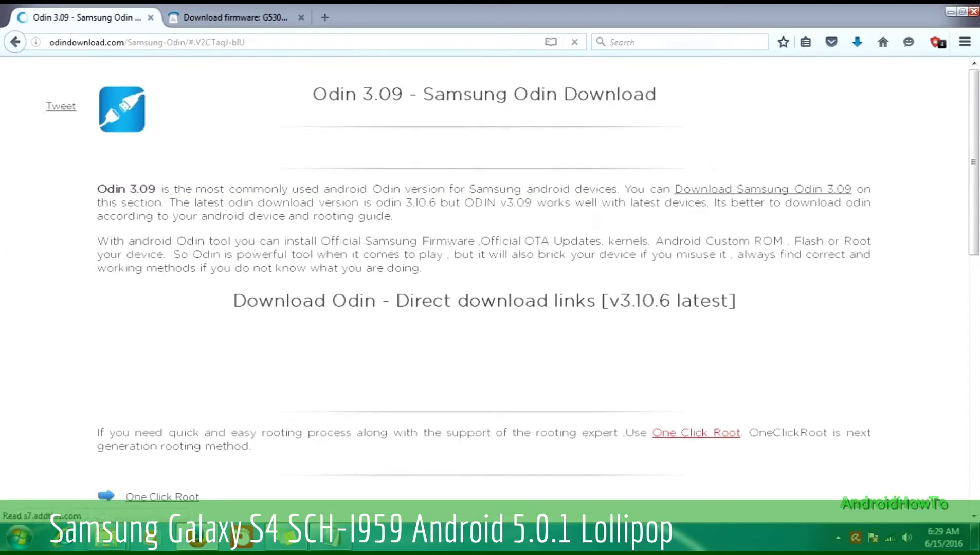
Step: Locate the Odin 3.09 download link on the Samsung Odin Download page and highlight it
{"action": "left_click_drag", "start_coordinate": [313, 94], "coordinate": [657, 94]}
{"action": "scroll", "coordinate": [484, 278], "scroll_direction": "down", "scroll_amount": 5}
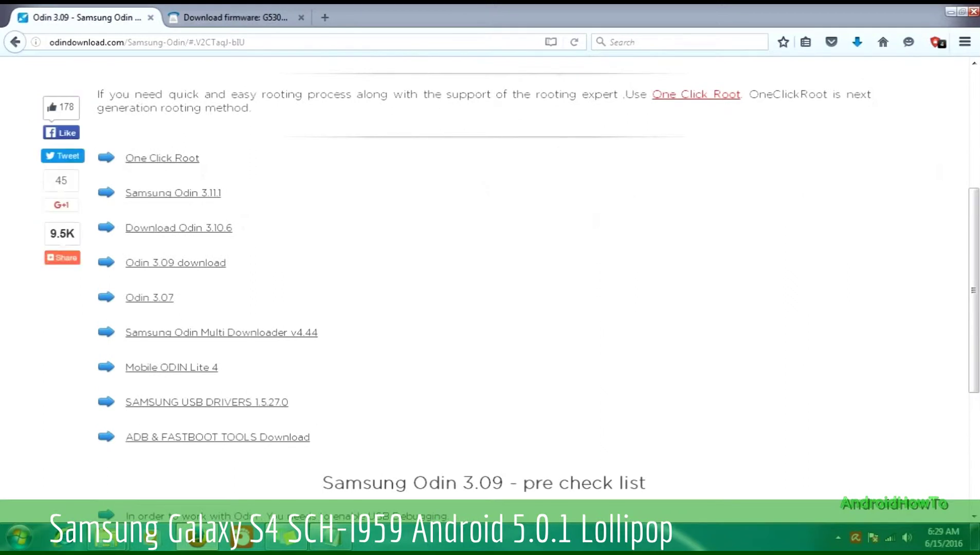
{"action": "left_click_drag", "start_coordinate": [126, 262], "coordinate": [225, 263]}
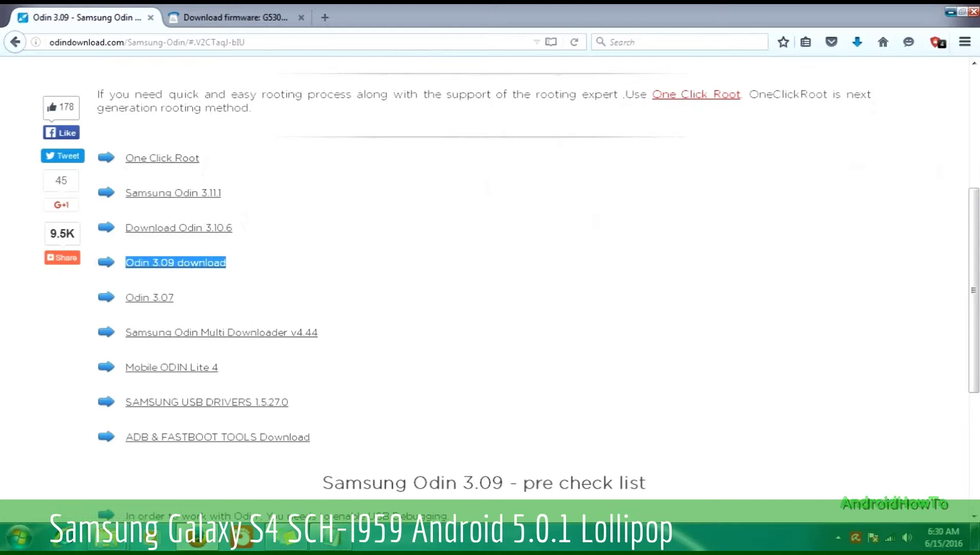
Step: Minimize Firefox, check the Odin3_v3.09 archive in the desktop's ZIP Files folder, and close the folder
{"action": "left_click", "coordinate": [950, 12]}
{"action": "double_click", "coordinate": [887, 181]}
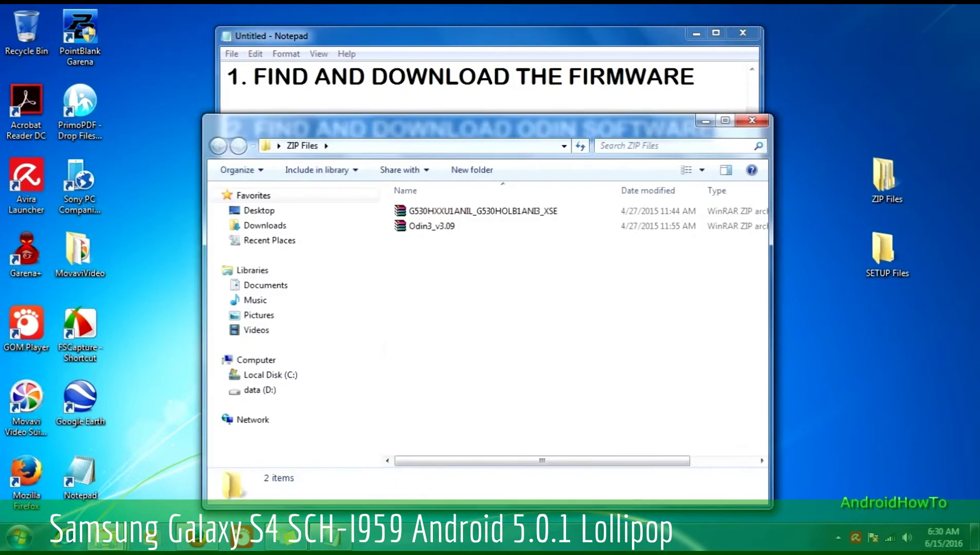
{"action": "left_click", "coordinate": [432, 226]}
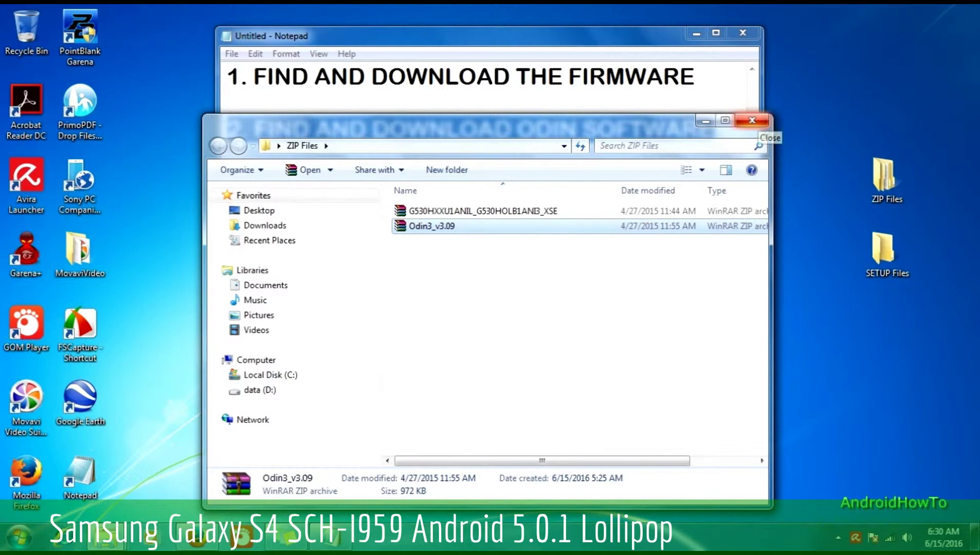
{"action": "left_click", "coordinate": [752, 120]}
{"action": "left_click", "coordinate": [712, 129]}
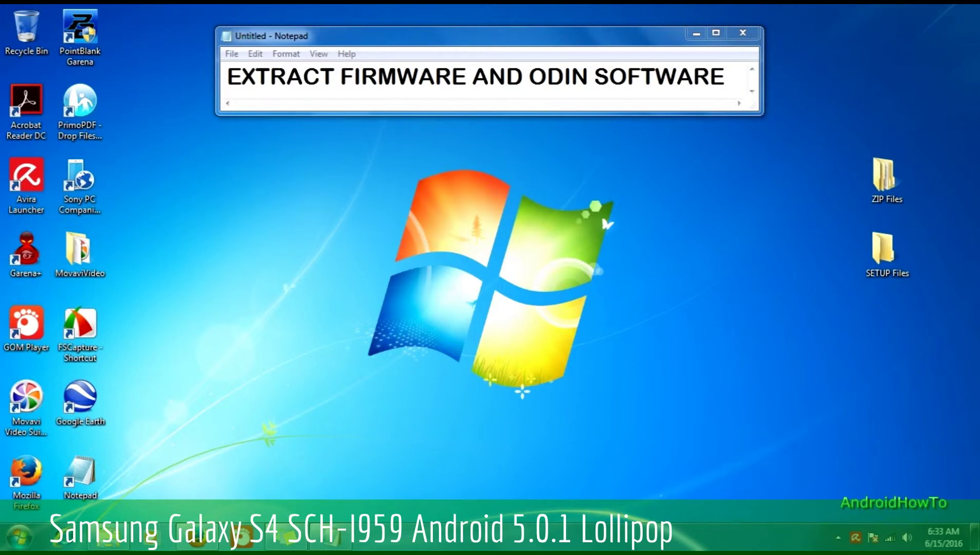
Step: Open the firmware archive G530HXXU1ANIL_G530HOLB1ANI3_XSE from the ZIP Files folder in WinRAR and dismiss the licence purchase reminder
{"action": "left_click_drag", "start_coordinate": [227, 76], "coordinate": [725, 77]}
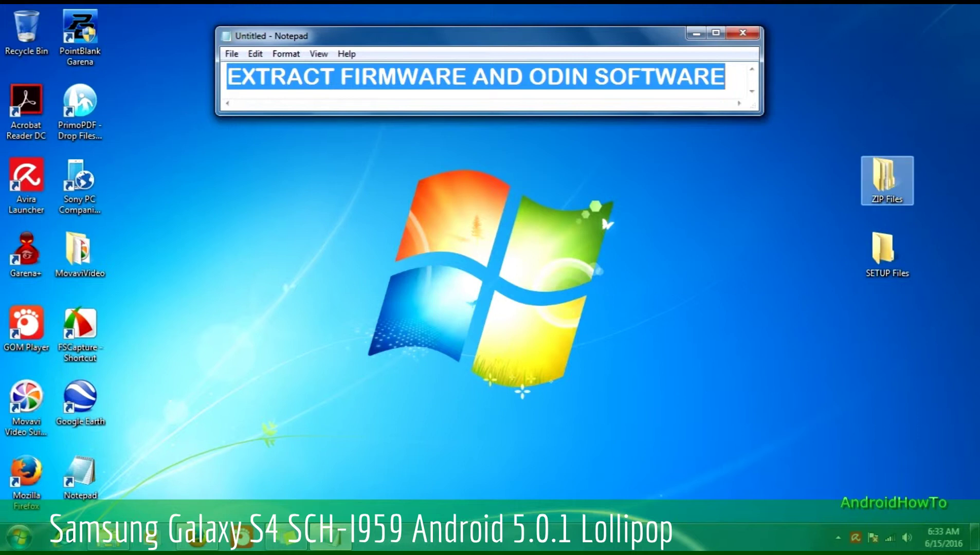
{"action": "left_click", "coordinate": [887, 180]}
{"action": "double_click", "coordinate": [887, 180]}
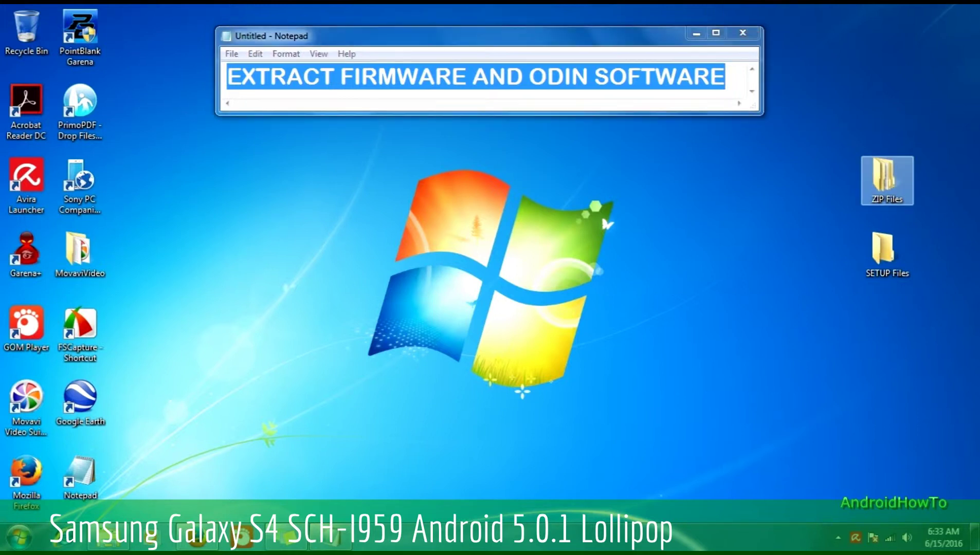
{"action": "left_click", "coordinate": [485, 197]}
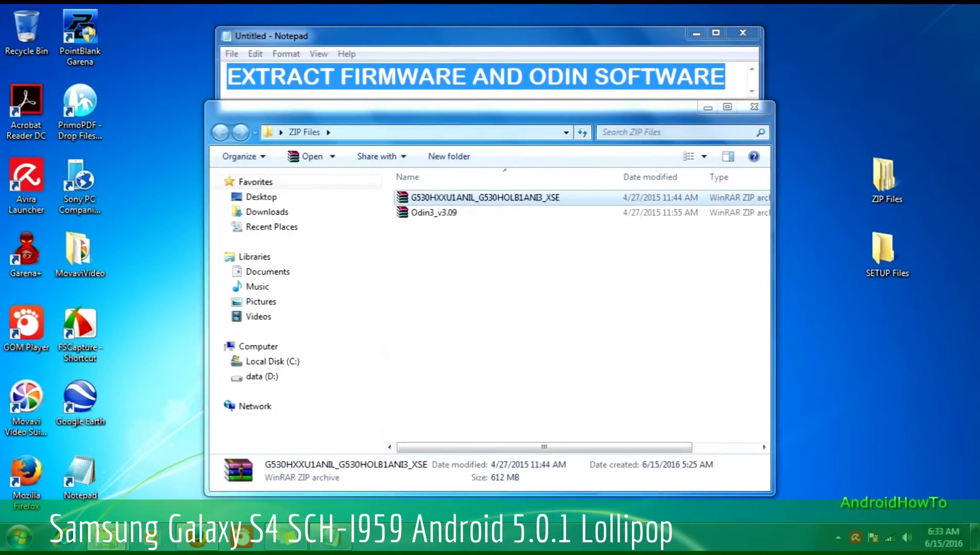
{"action": "key", "text": "Return"}
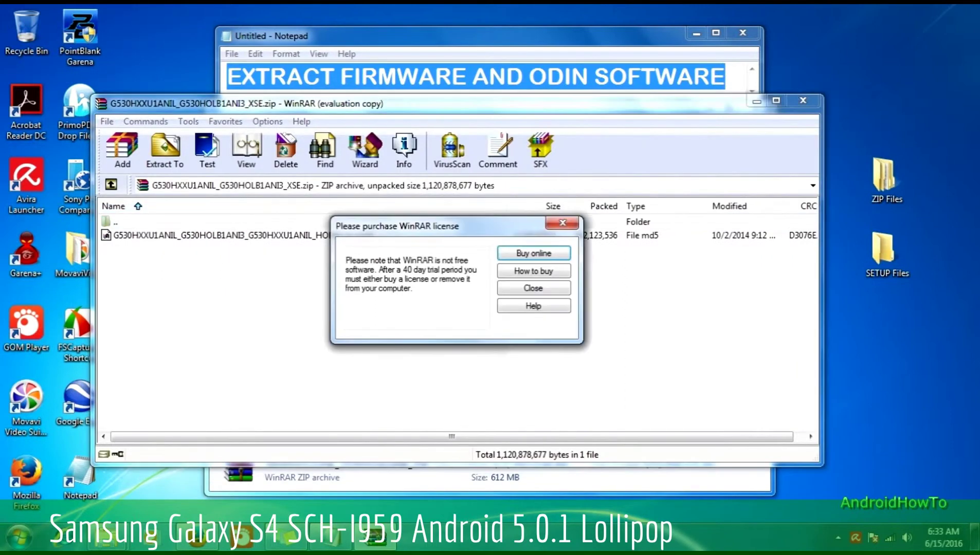
{"action": "left_click", "coordinate": [533, 288]}
Step: Extract G530HXXU1ANIL_G530HOLB1ANI3_G530HXXU1ANIL_HOME.tar.md5 to the SETUP Files folder on the desktop
{"action": "left_click", "coordinate": [243, 235]}
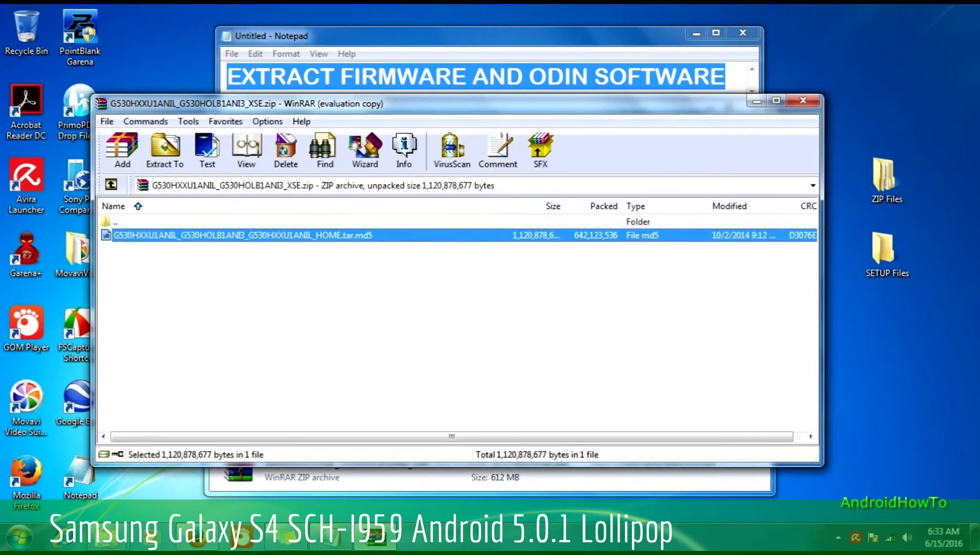
{"action": "left_click", "coordinate": [164, 150]}
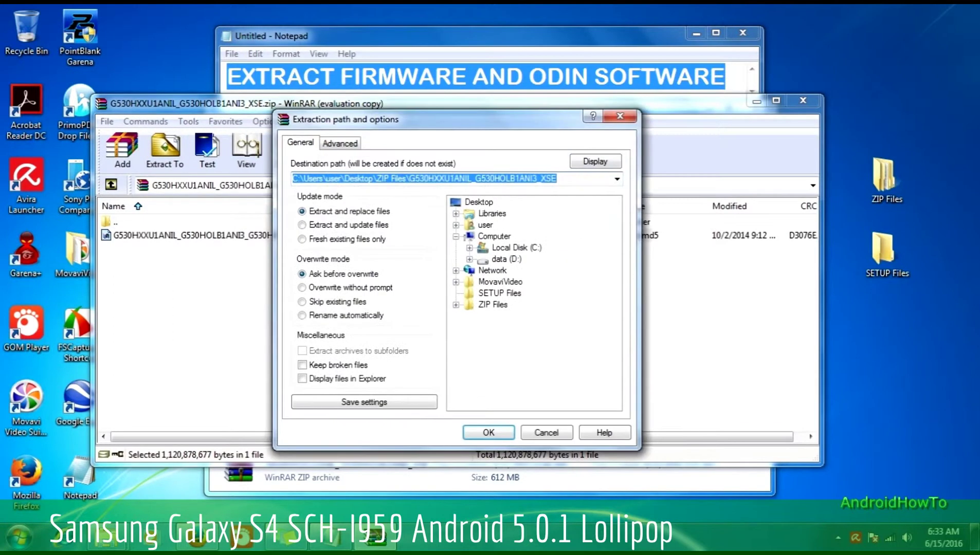
{"action": "left_click", "coordinate": [500, 294]}
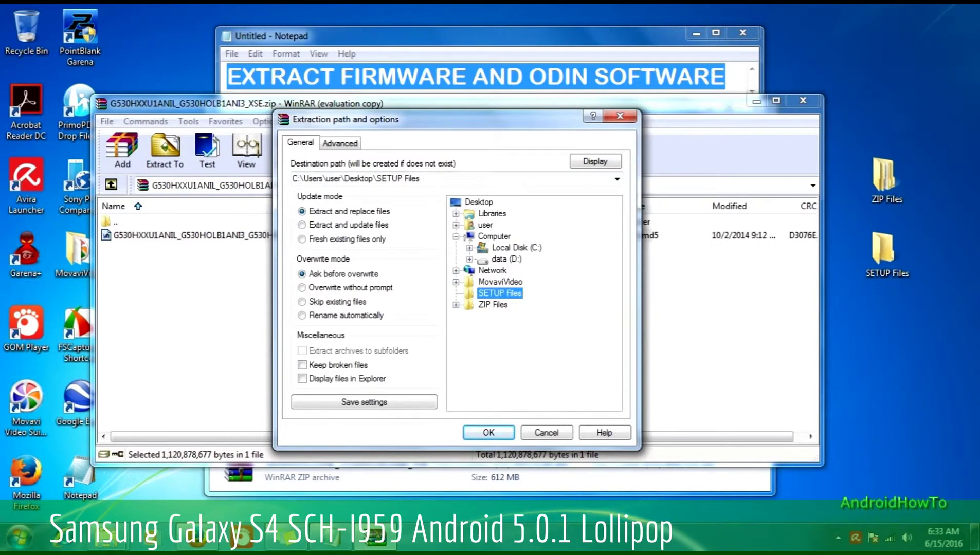
{"action": "left_click", "coordinate": [489, 432]}
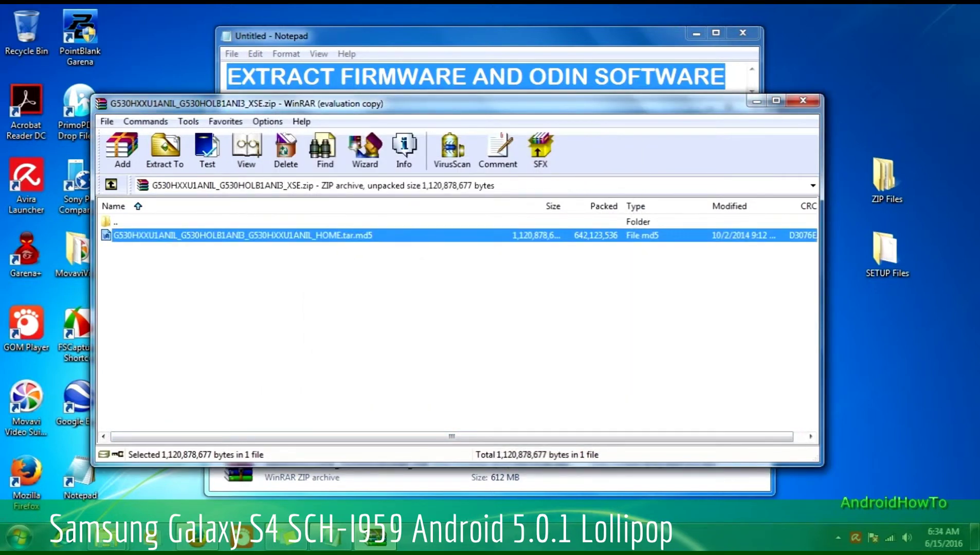
Step: Close the firmware archive, open the Odin3_v3.09 archive from the ZIP Files folder, and dismiss the licence purchase reminder
{"action": "left_click", "coordinate": [803, 101]}
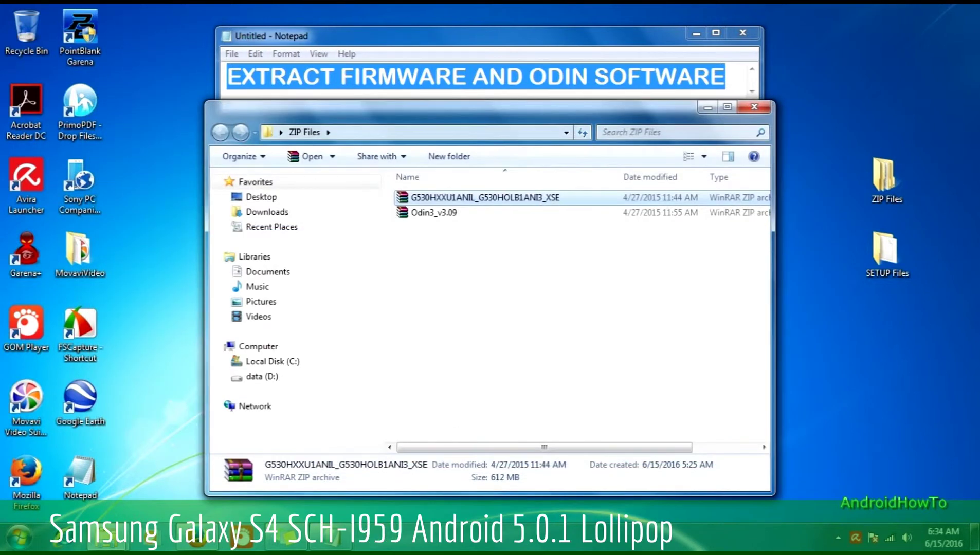
{"action": "left_click", "coordinate": [434, 213]}
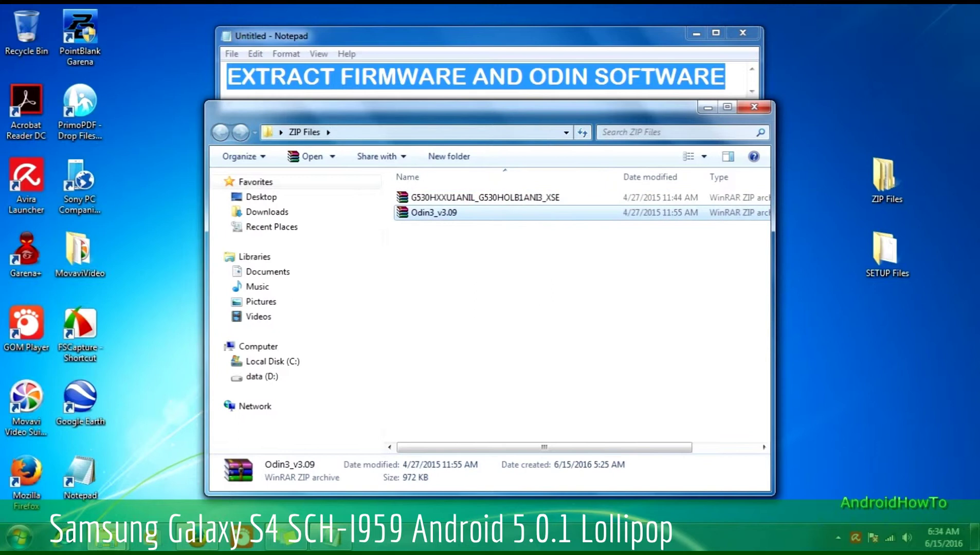
{"action": "double_click", "coordinate": [434, 213]}
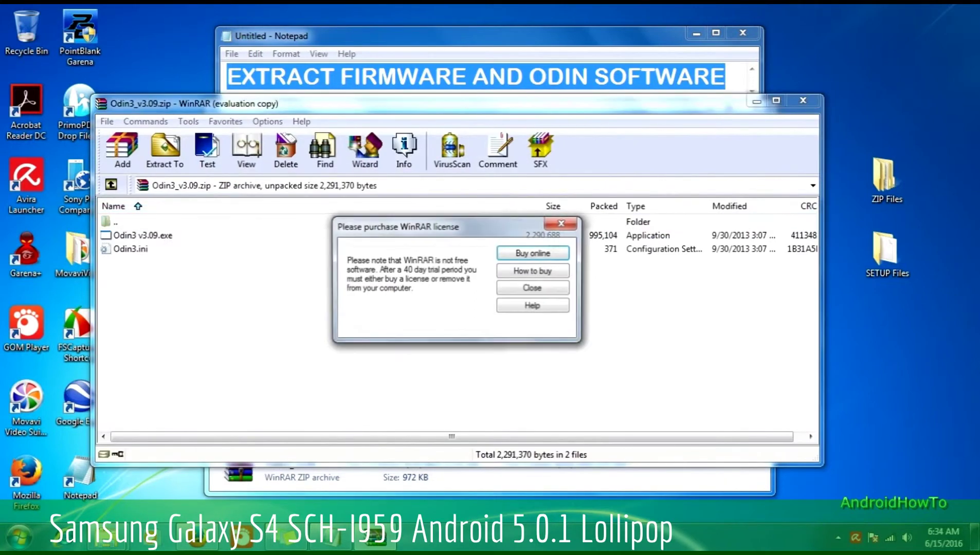
{"action": "left_click", "coordinate": [533, 289]}
Step: Extract Odin3 v3.09.exe and Odin3.ini to the SETUP Files folder on the desktop, and close the archive and the ZIP Files folder
{"action": "left_click", "coordinate": [143, 235]}
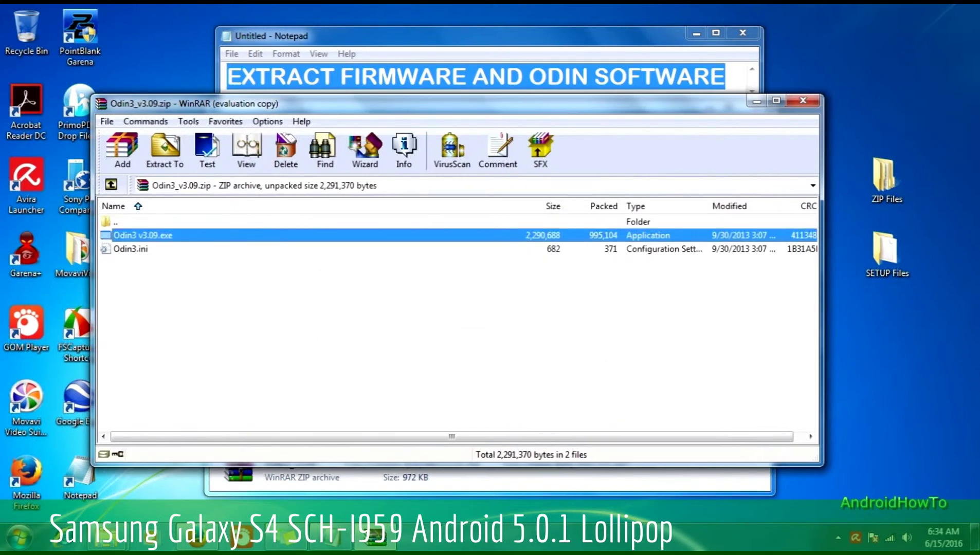
{"action": "key", "text": "shift+Down"}
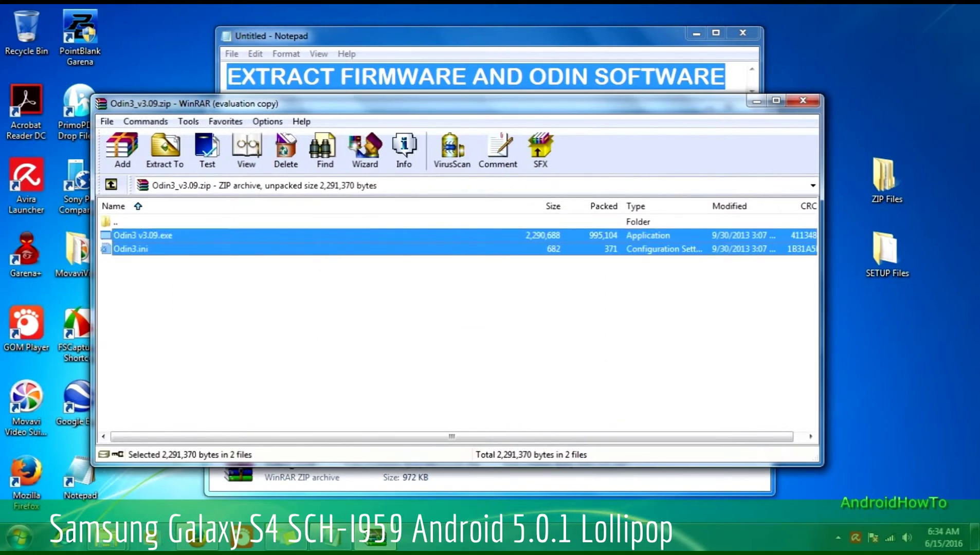
{"action": "left_click", "coordinate": [164, 150]}
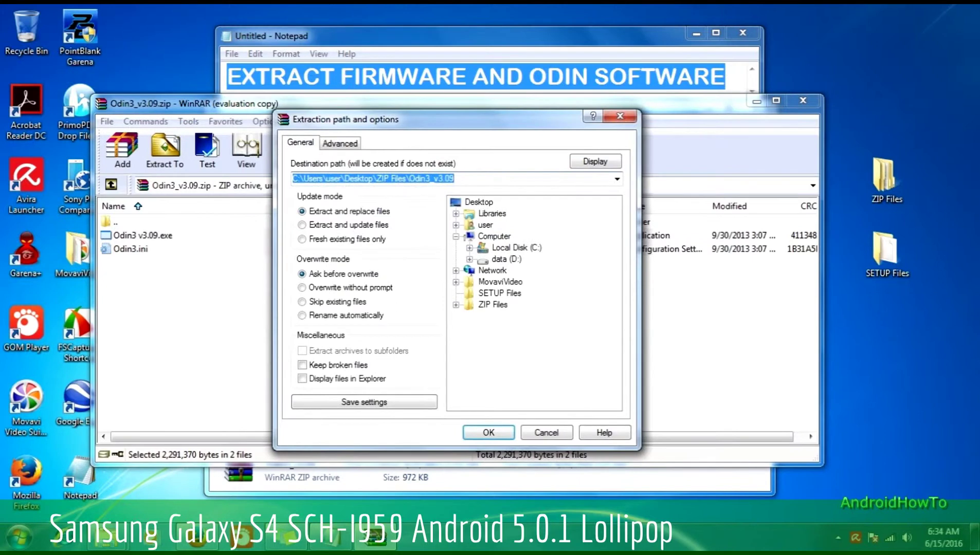
{"action": "left_click", "coordinate": [499, 294]}
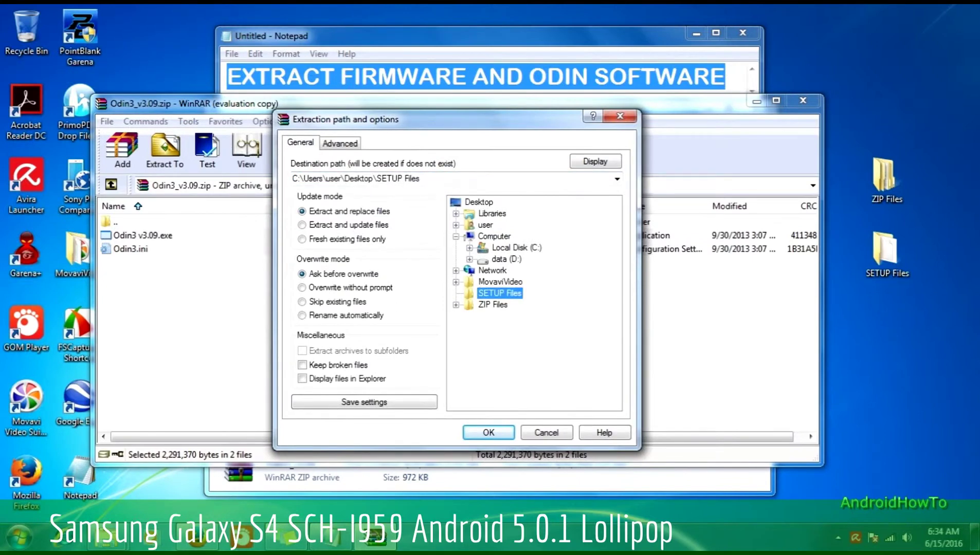
{"action": "left_click", "coordinate": [488, 432]}
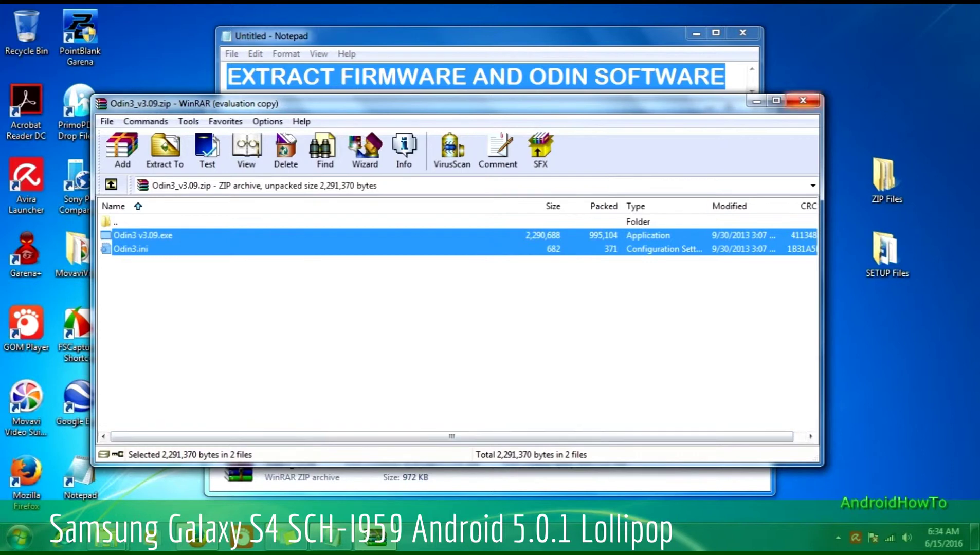
{"action": "left_click", "coordinate": [803, 100]}
{"action": "left_click", "coordinate": [754, 107]}
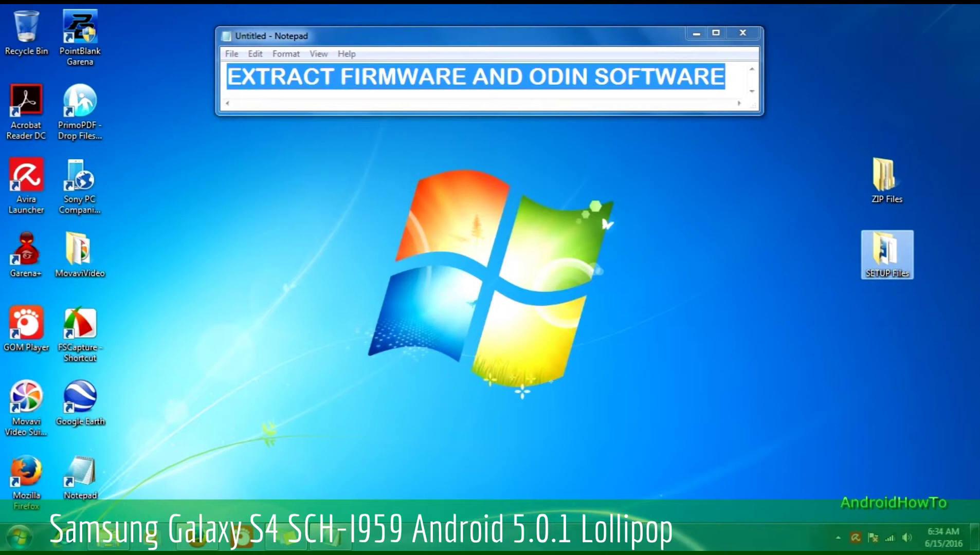
Step: Open the desktop's SETUP Files folder and check the extracted firmware file and the Odin3 v3.09 application
{"action": "double_click", "coordinate": [887, 250]}
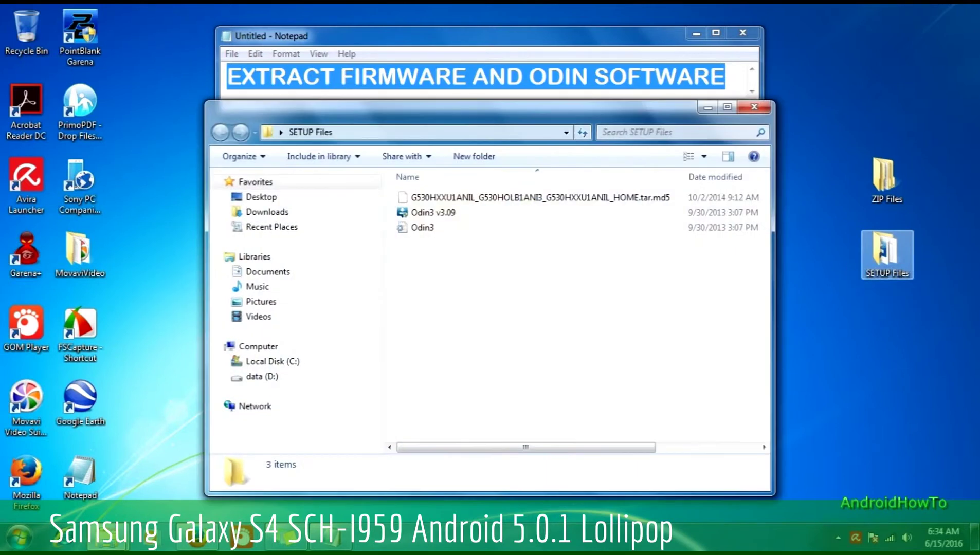
{"action": "left_click", "coordinate": [540, 198]}
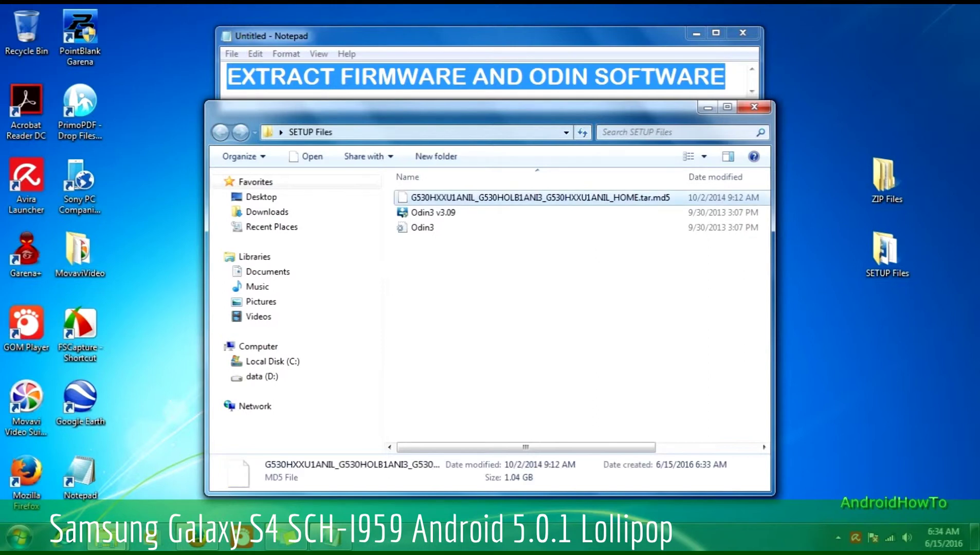
{"action": "left_click", "coordinate": [429, 213]}
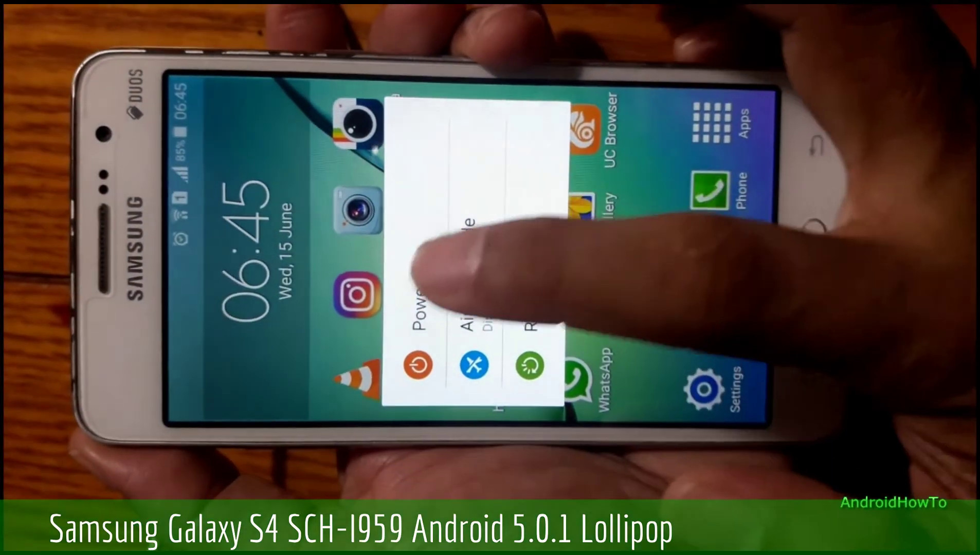
{"action": "left_click", "coordinate": [419, 288]}
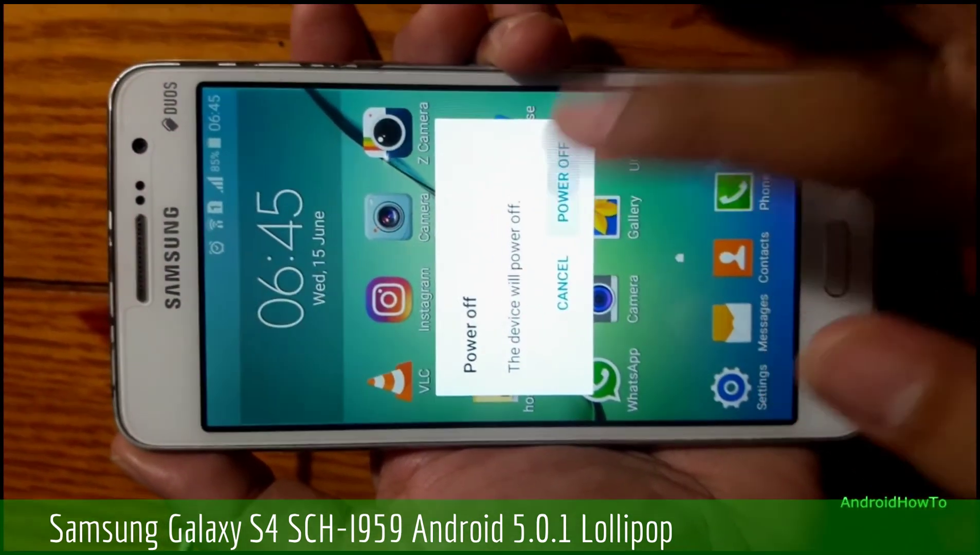
{"action": "left_click", "coordinate": [538, 175]}
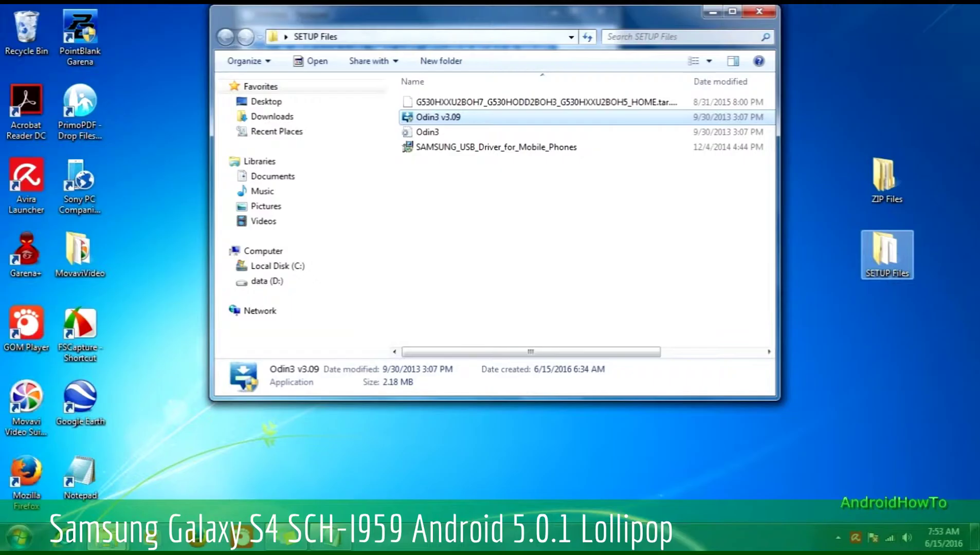
Step: Load G530HXXU2BOH7_G530HODD2BOH3_G530HXXU2BOH5_HOME.tar.md5 from the desktop's SETUP Files folder as the AP file in Odin3 v3.09 and start the flashing
{"action": "left_click_drag", "start_coordinate": [481, 85], "coordinate": [468, 118]}
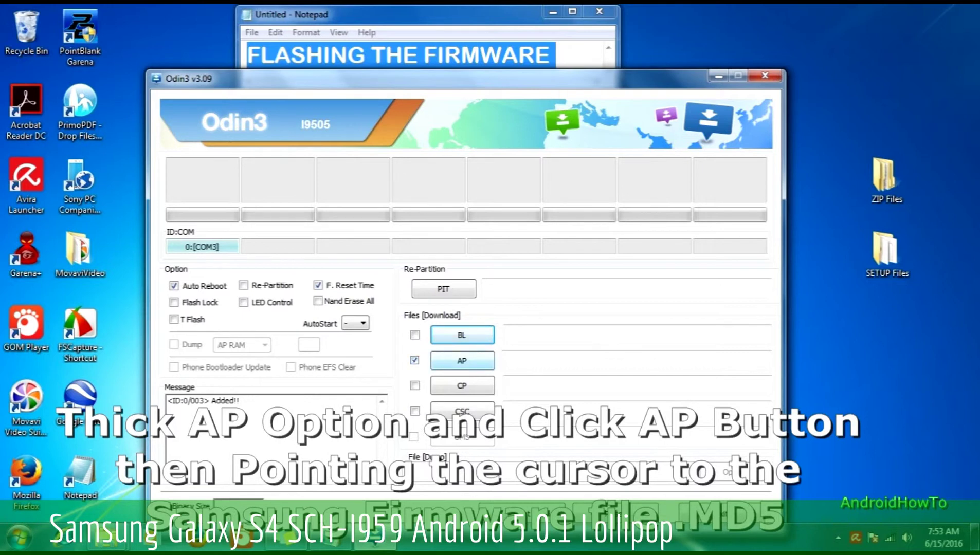
{"action": "left_click", "coordinate": [462, 361]}
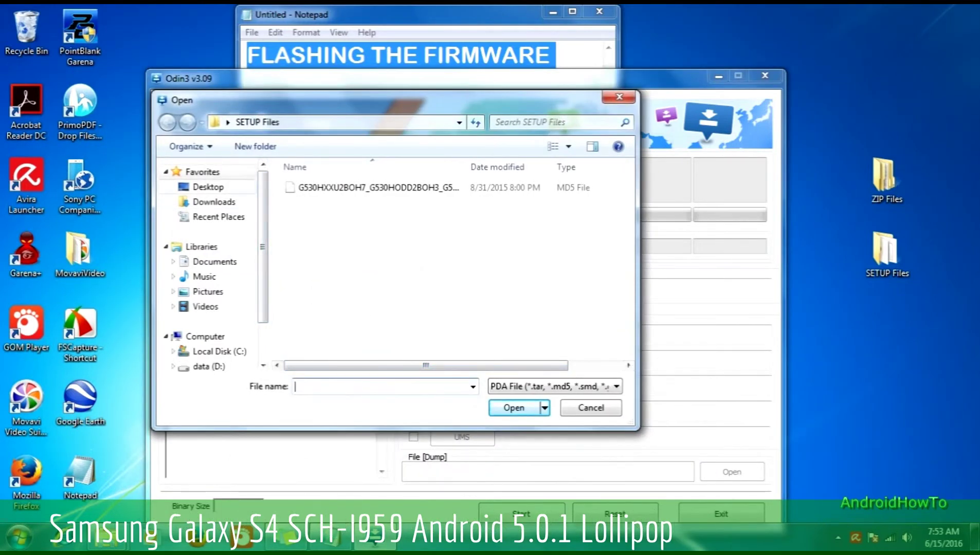
{"action": "left_click", "coordinate": [209, 187]}
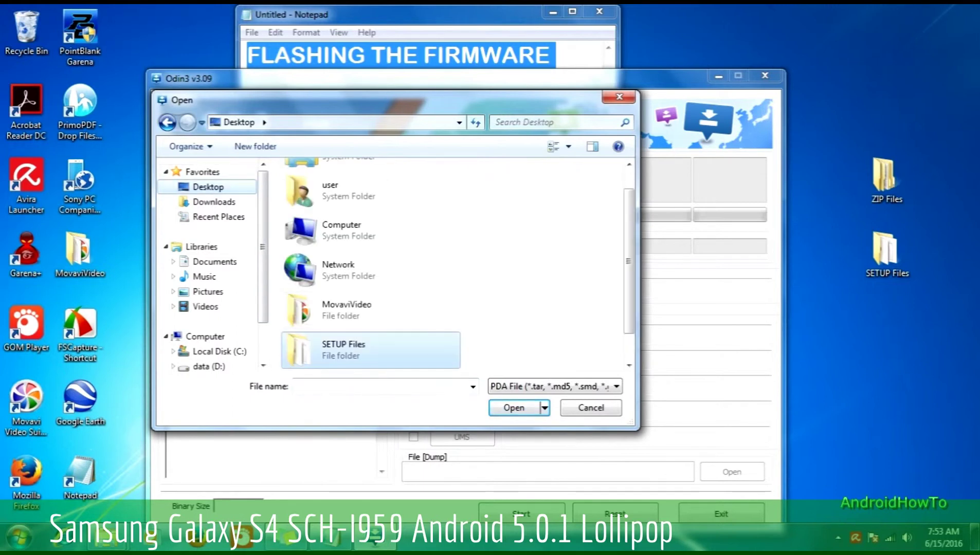
{"action": "double_click", "coordinate": [339, 348]}
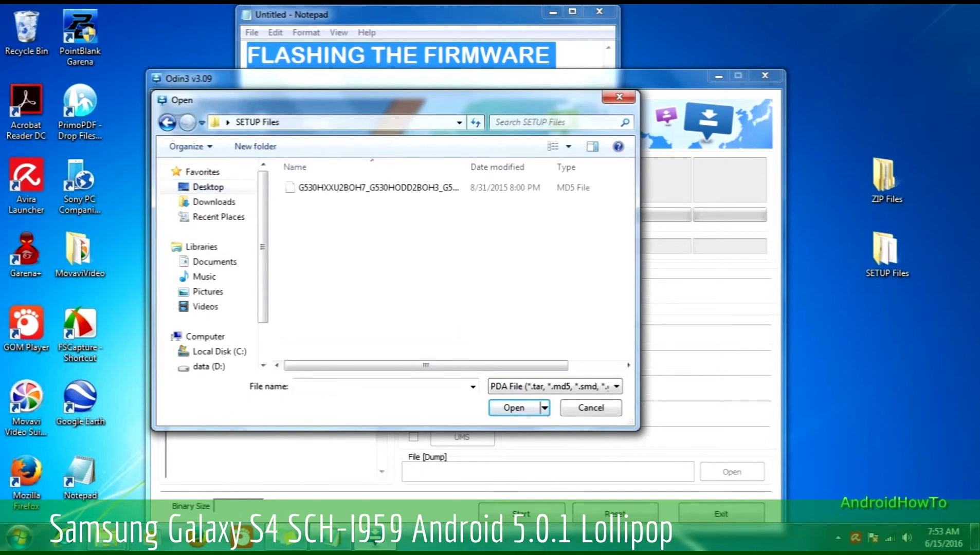
{"action": "left_click", "coordinate": [379, 188]}
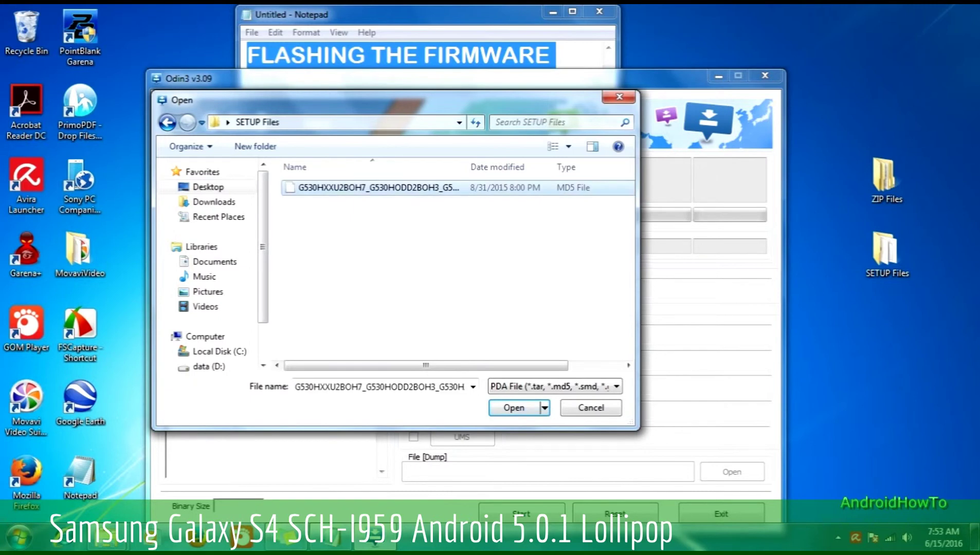
{"action": "left_click", "coordinate": [514, 407]}
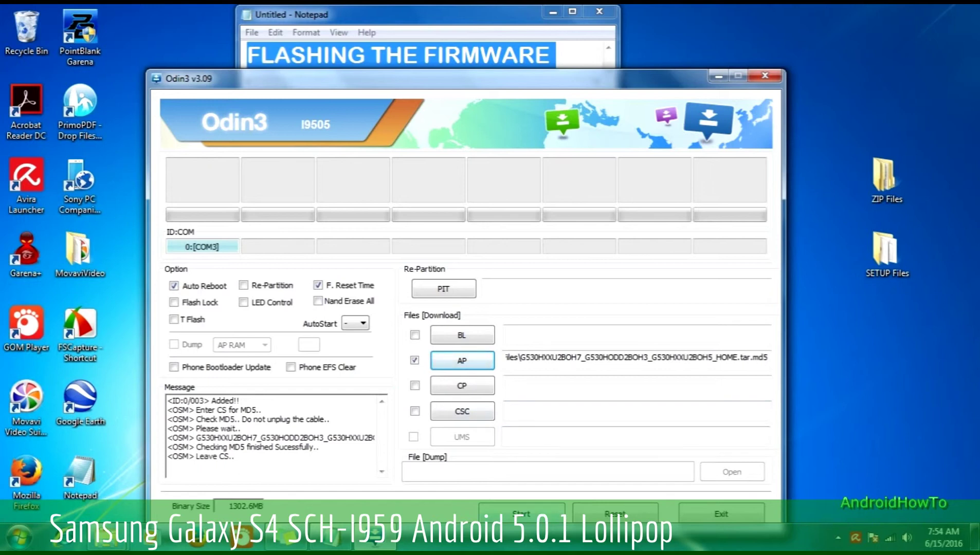
{"action": "left_click", "coordinate": [521, 515]}
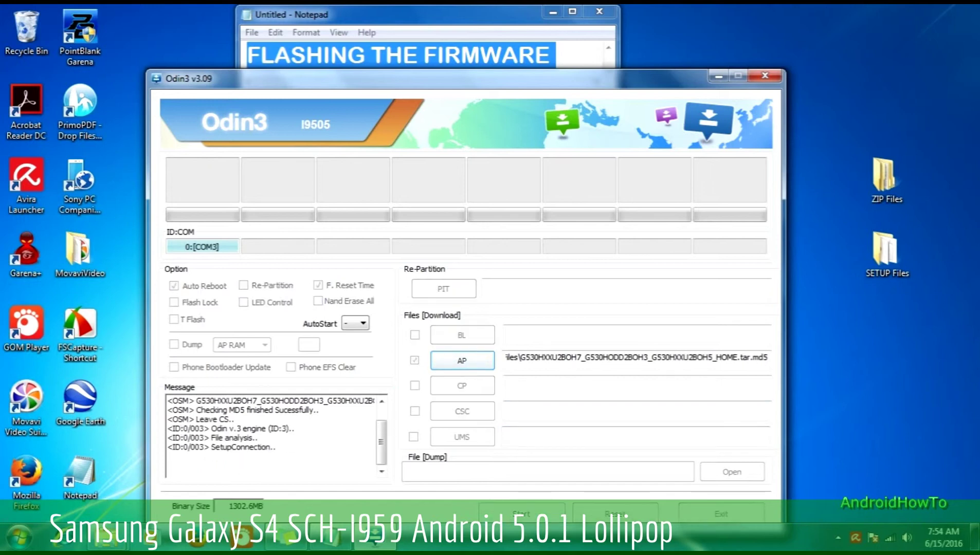